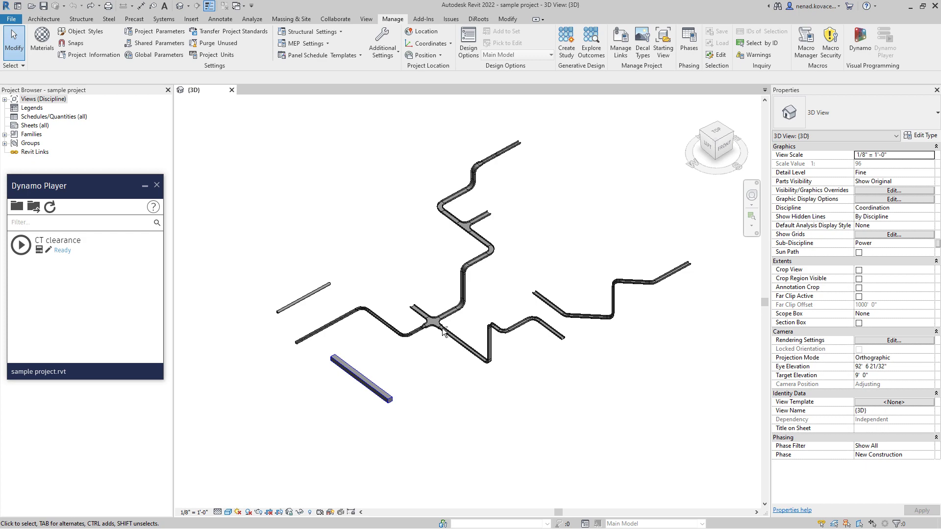
Step: Zoom in on a tray bend and select the straight 12" x 4" cable tray segment between the bends
scroll(480, 146, up, 2)
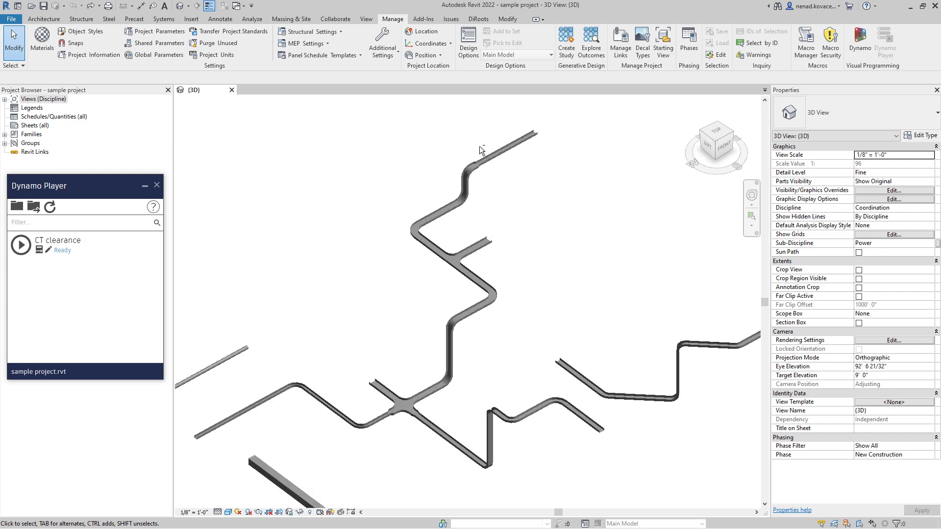
scroll(480, 146, down, 2)
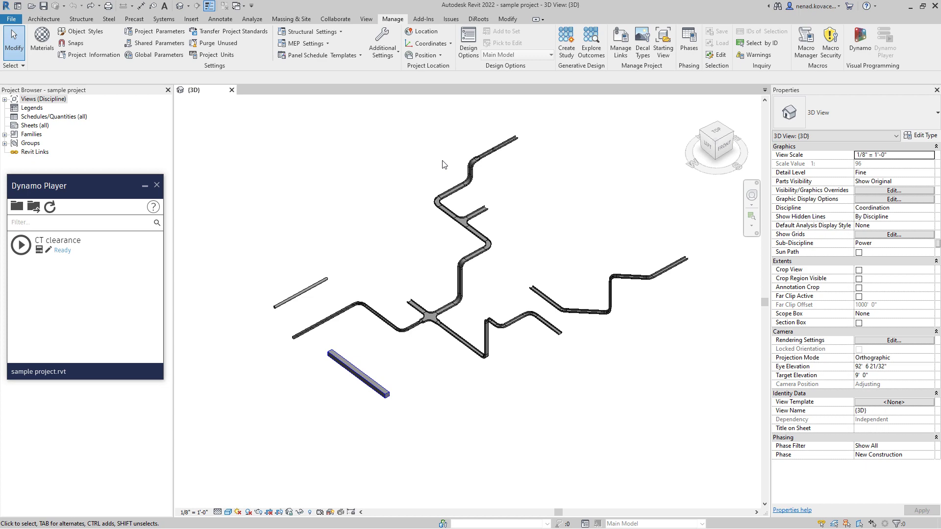
middle_drag(443, 163, 430, 191)
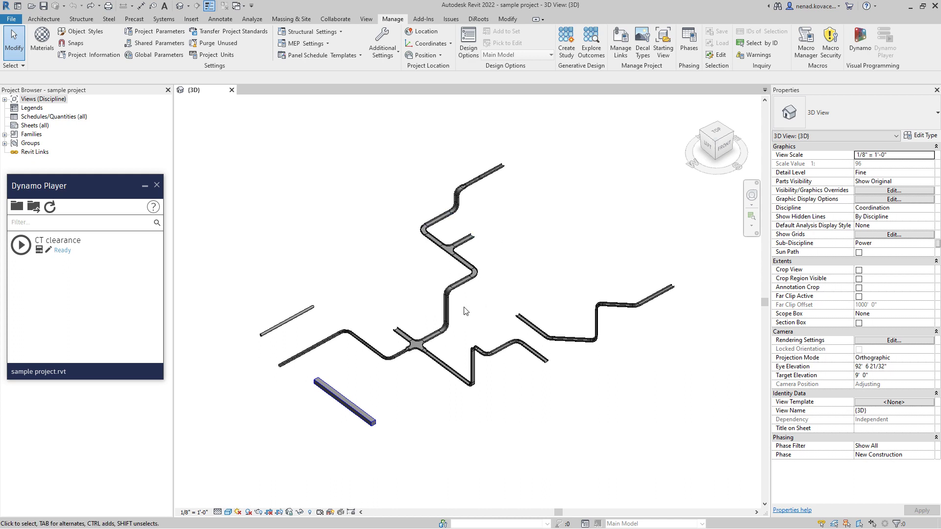
scroll(460, 297, up, 2)
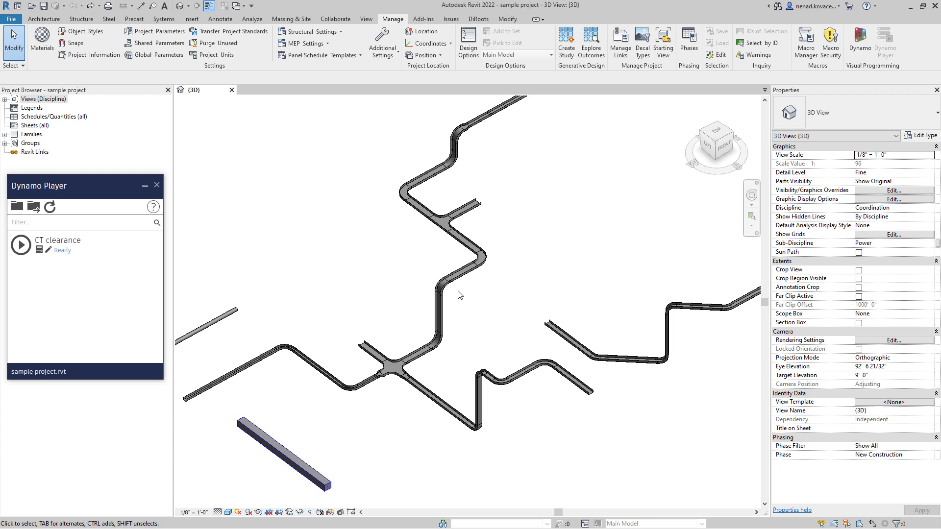
scroll(459, 295, down, 2)
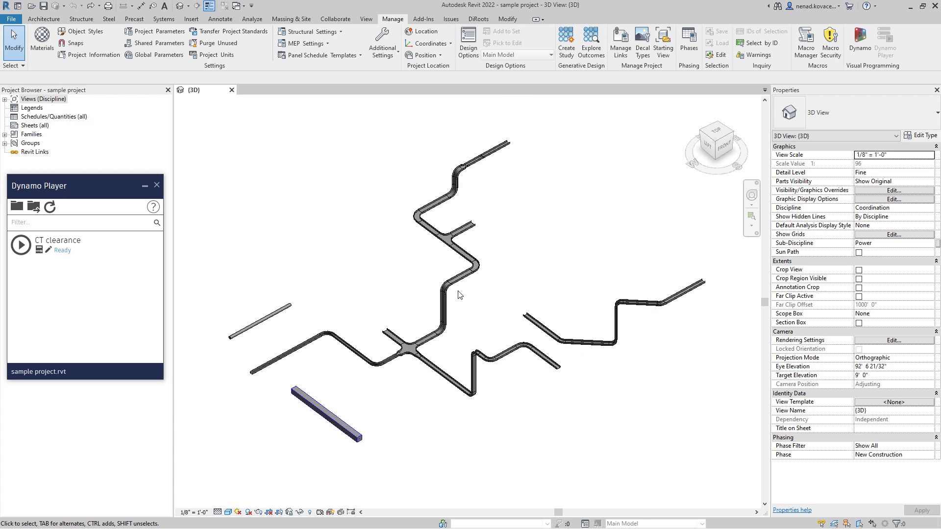
shift+middle_drag(483, 325, 449, 267)
scroll(439, 299, up, 8)
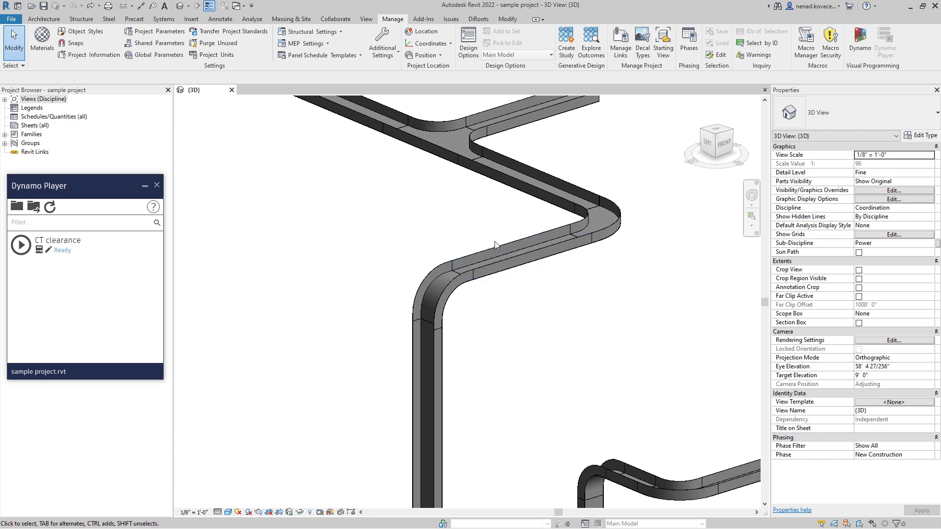
click(510, 257)
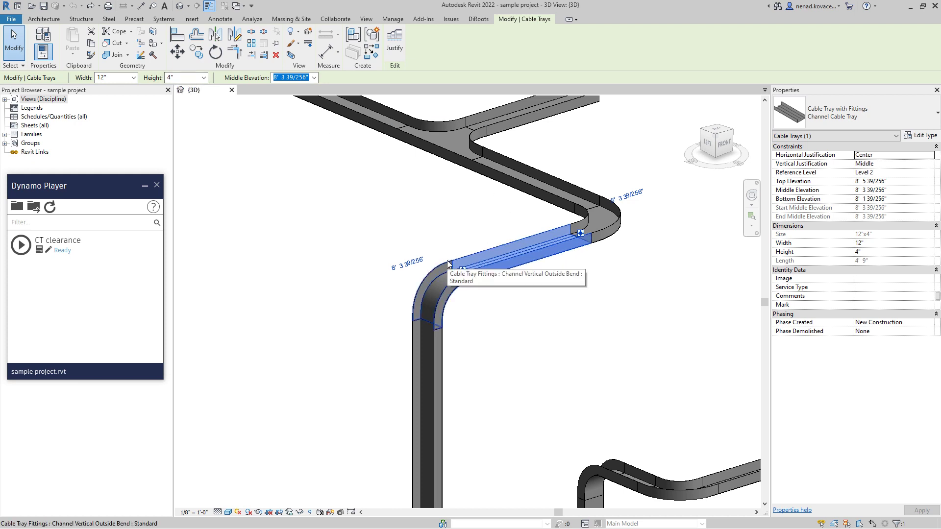
scroll(505, 248, down, 3)
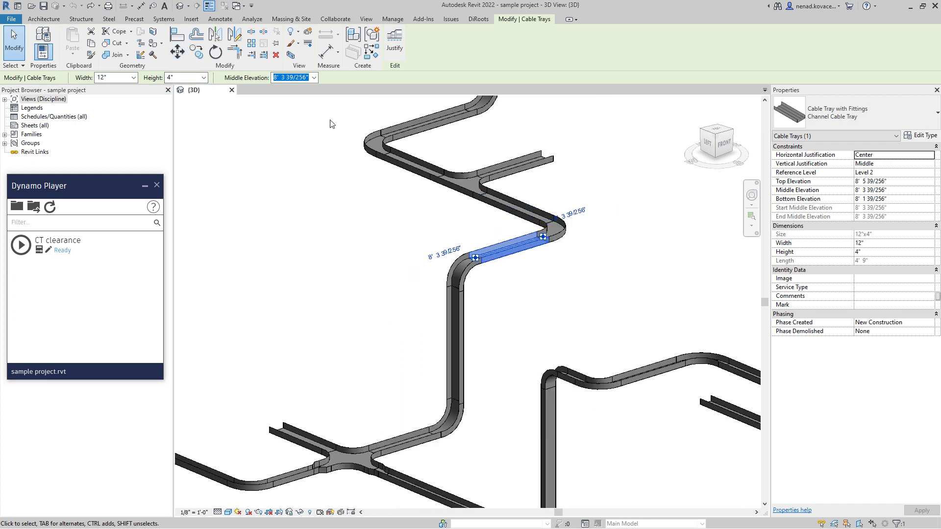
scroll(569, 230, down, 4)
click(567, 254)
scroll(486, 262, down, 2)
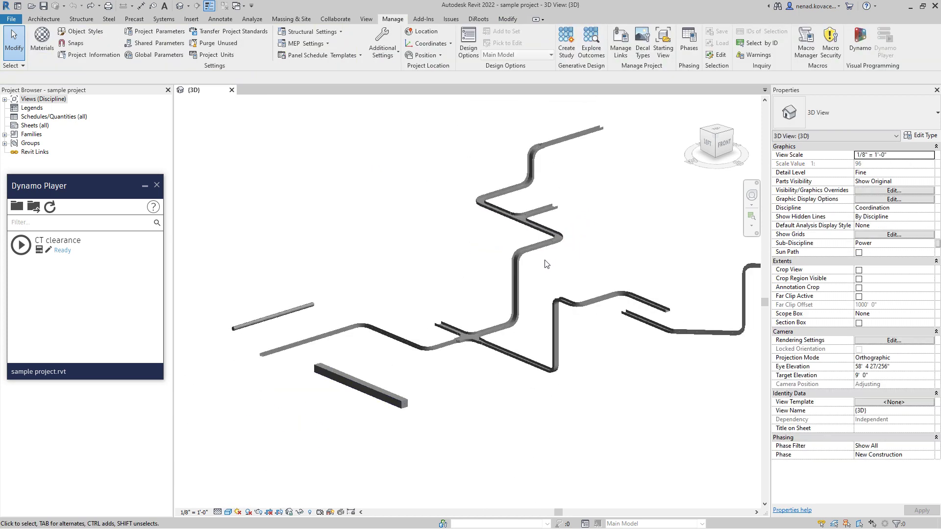
middle_drag(487, 262, 492, 303)
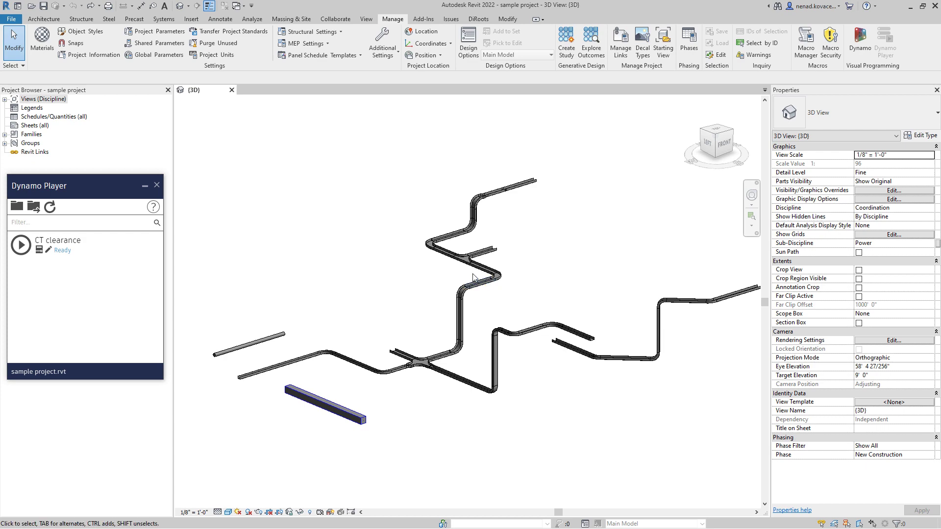
scroll(473, 278, up, 6)
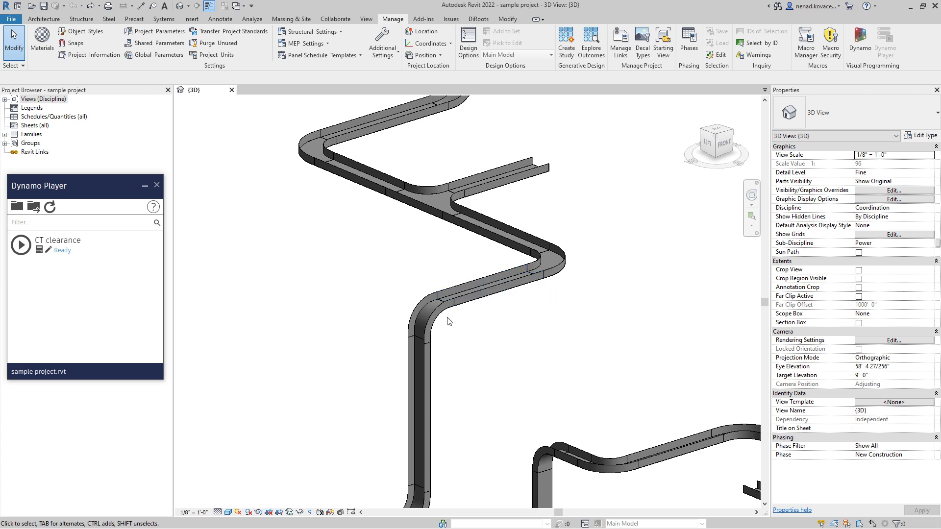
scroll(443, 277, down, 5)
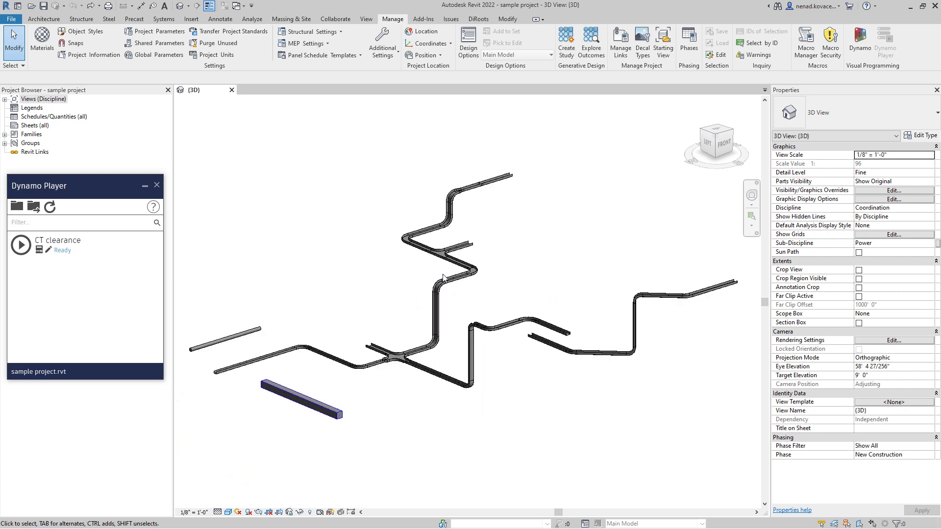
click(453, 277)
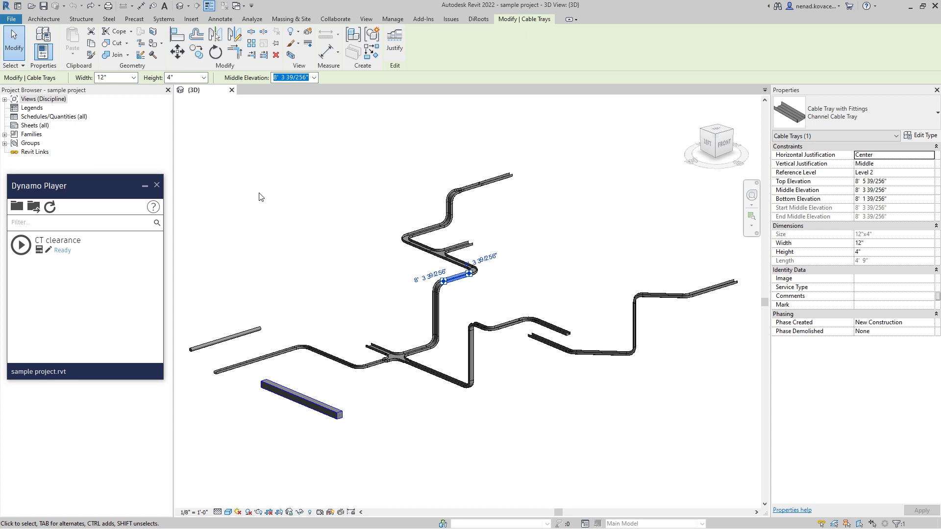
click(317, 179)
Step: Run CT clearance and window-select the lower-left cable tray run and its fittings as input
click(21, 245)
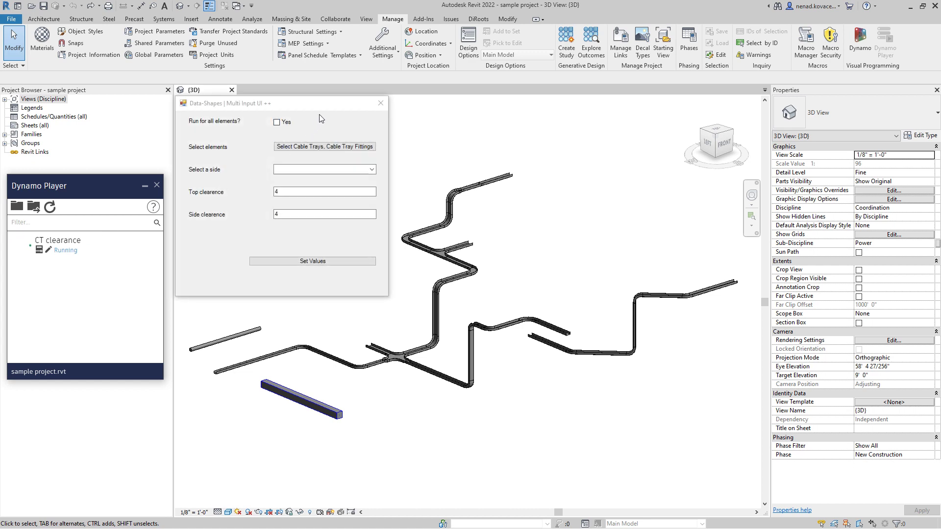
drag(320, 108, 305, 34)
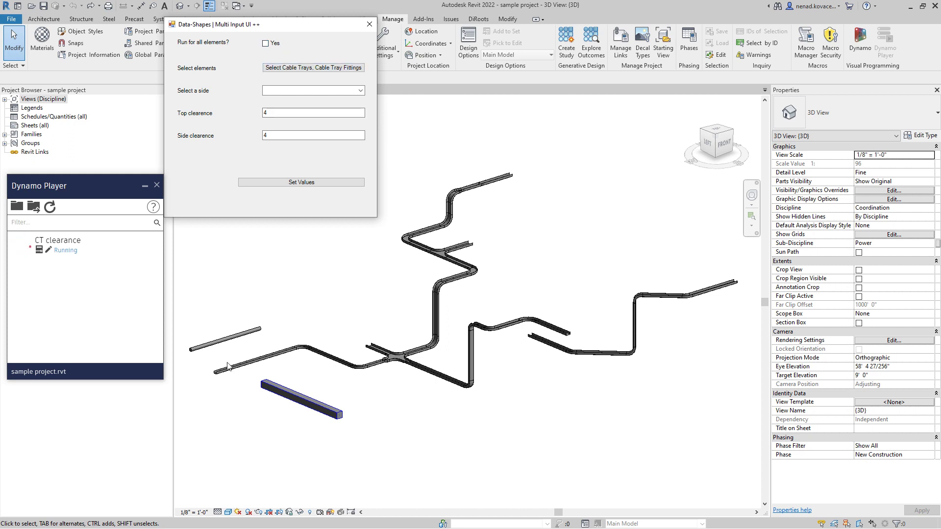
click(309, 72)
scroll(343, 294, up, 2)
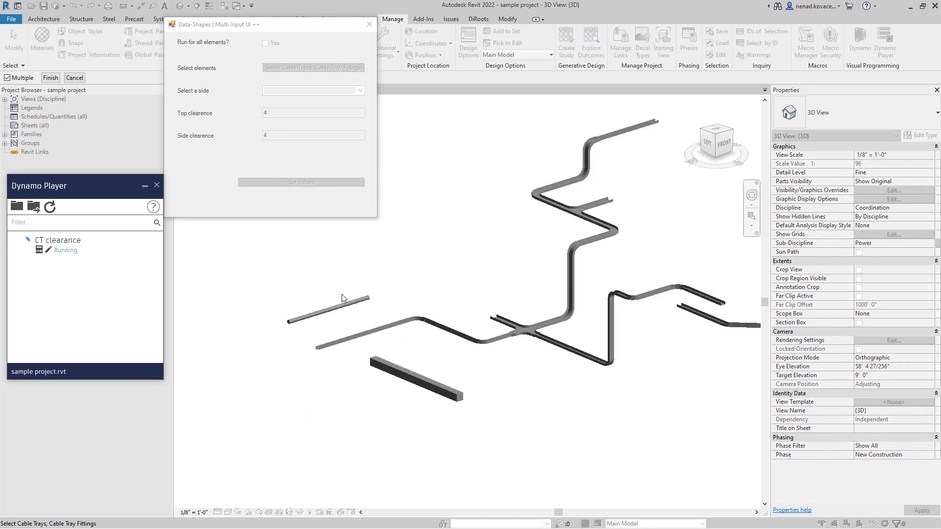
drag(259, 273, 564, 461)
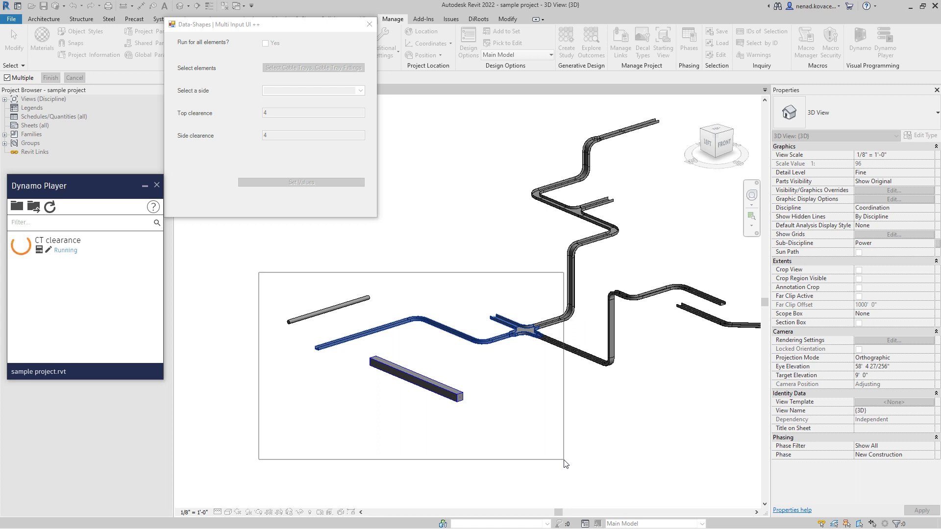
drag(564, 461, 575, 463)
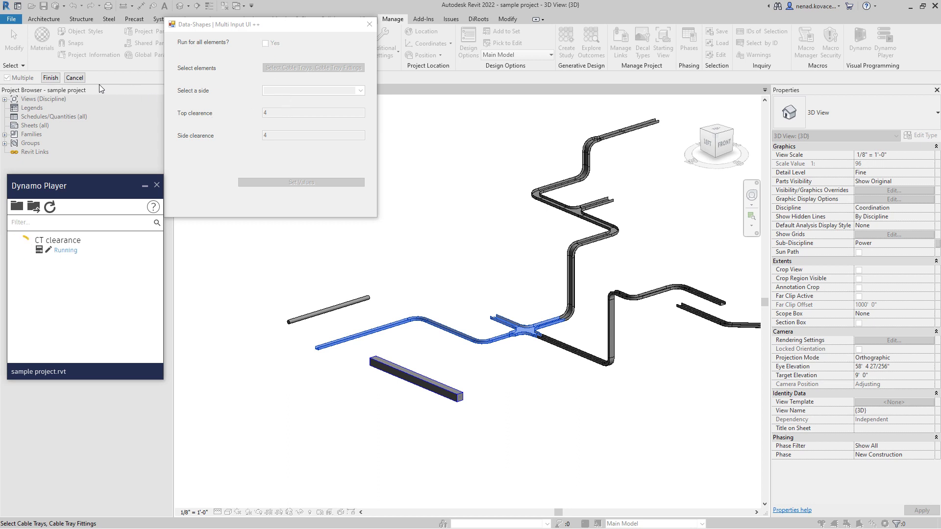
click(51, 77)
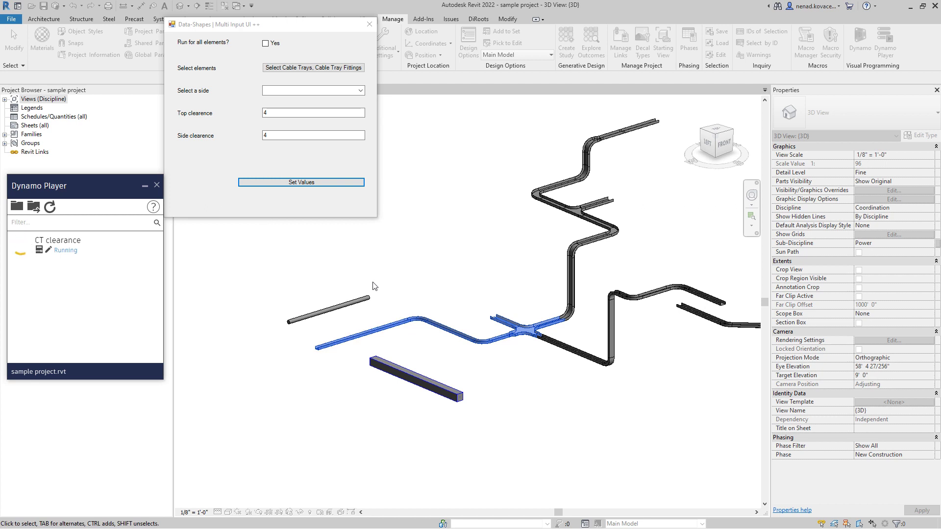
click(361, 91)
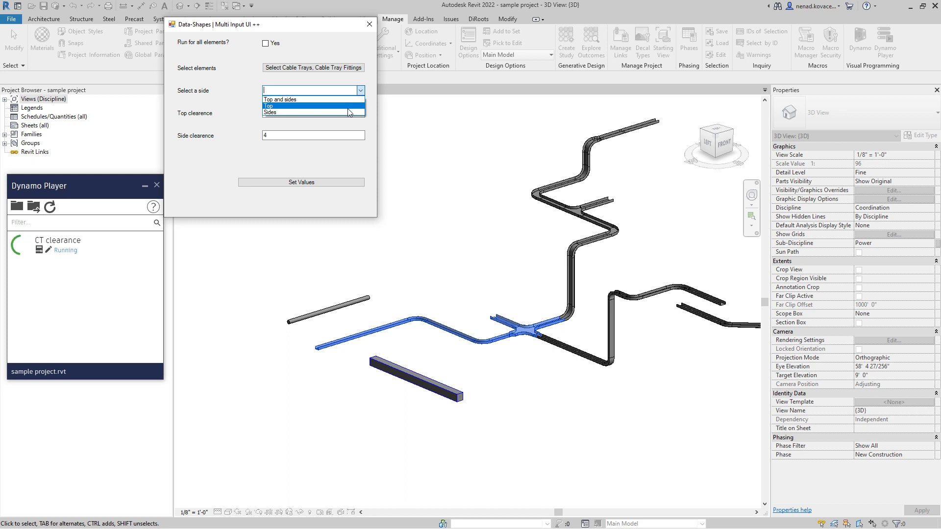
Step: Set the clearance side to Top with a top clearance of 2 and apply the values
click(349, 107)
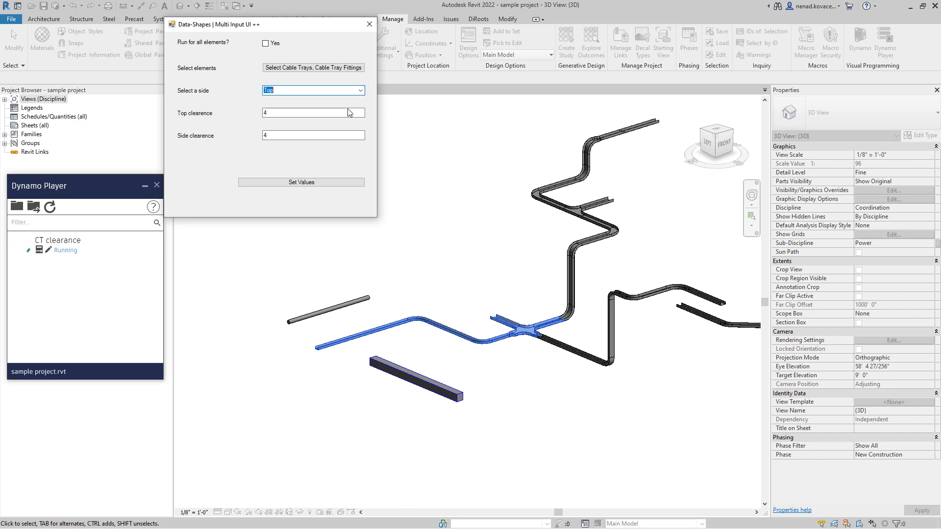
double_click(268, 112)
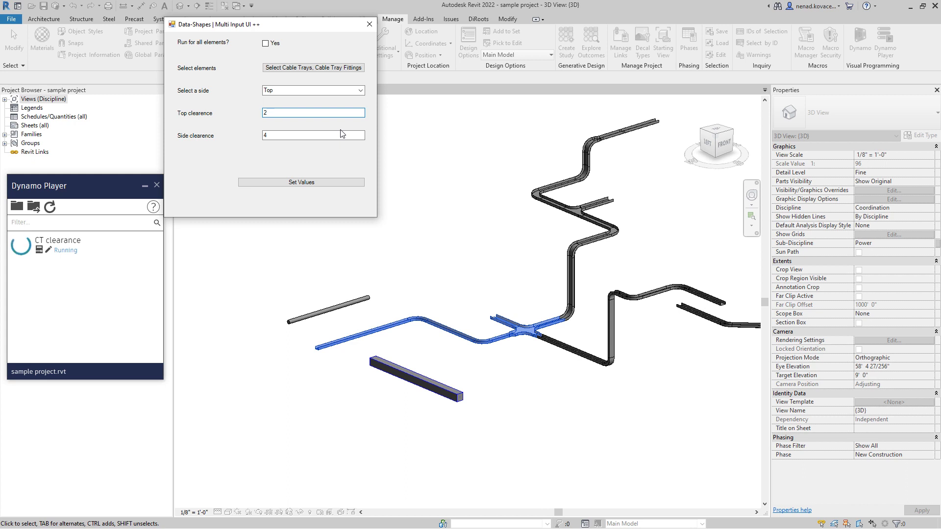
key(Tab)
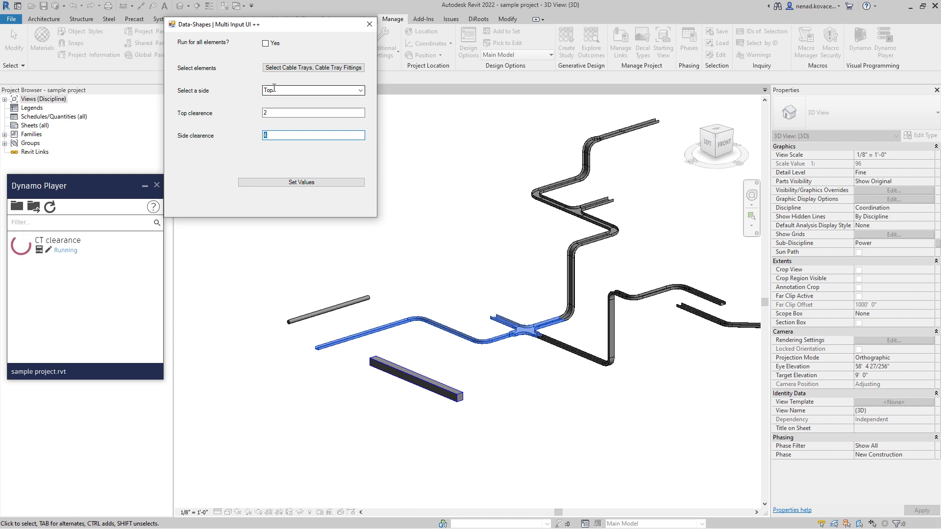
click(297, 182)
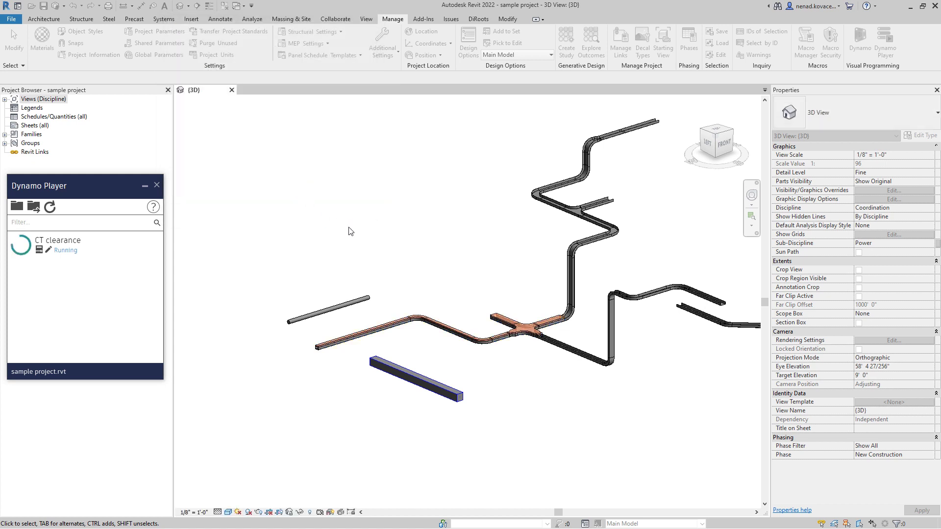
Step: Select an orange clearance solid and move it upward in the front view
shift+middle_drag(455, 297, 445, 354)
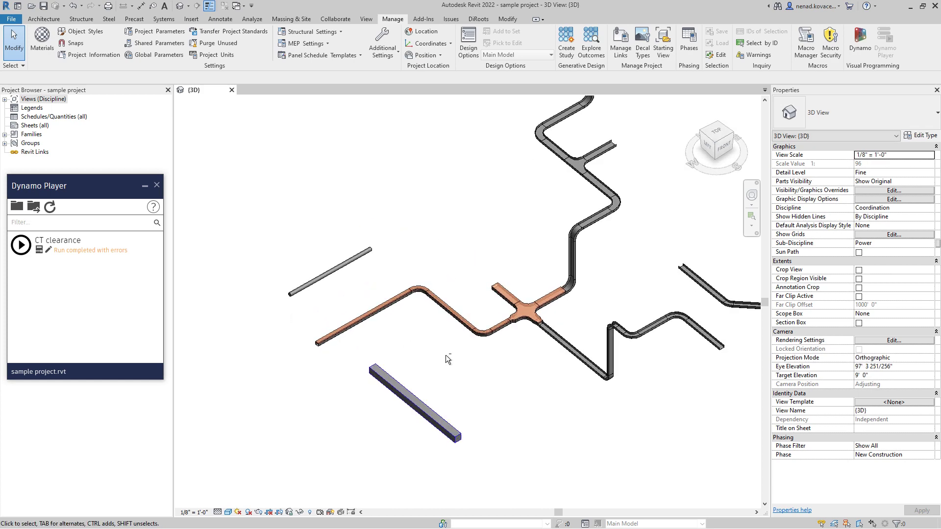
click(499, 325)
click(723, 149)
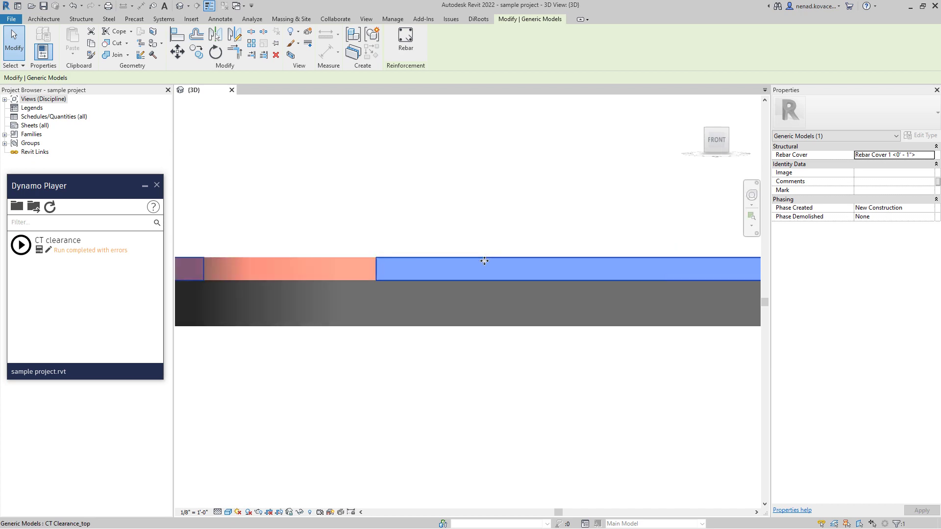
click(177, 51)
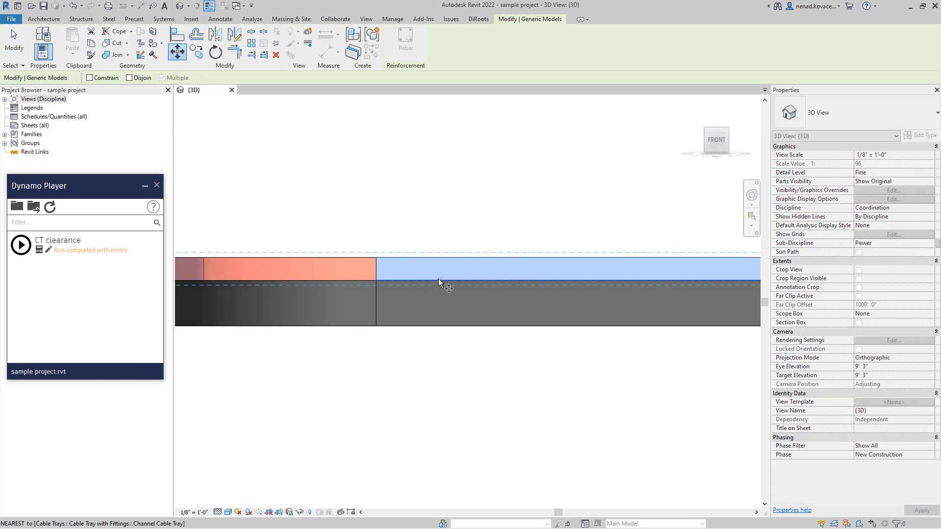
click(438, 278)
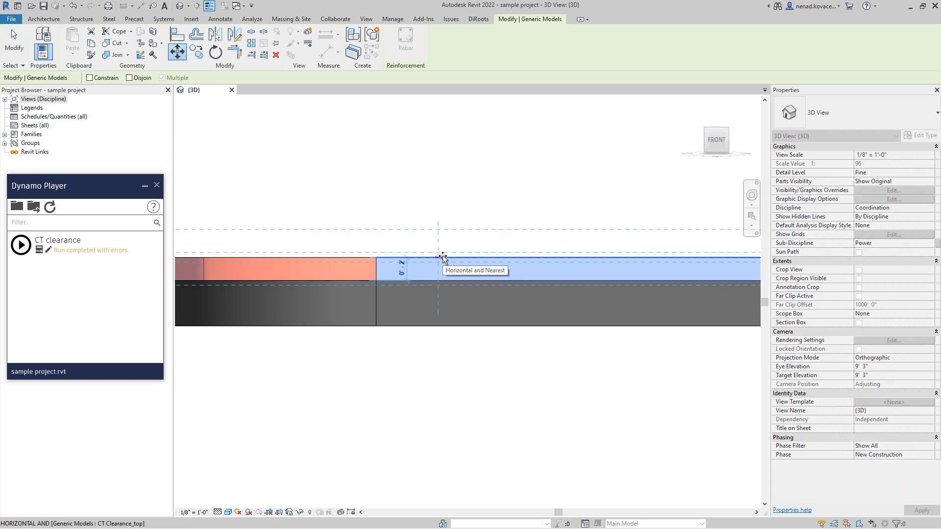
click(442, 256)
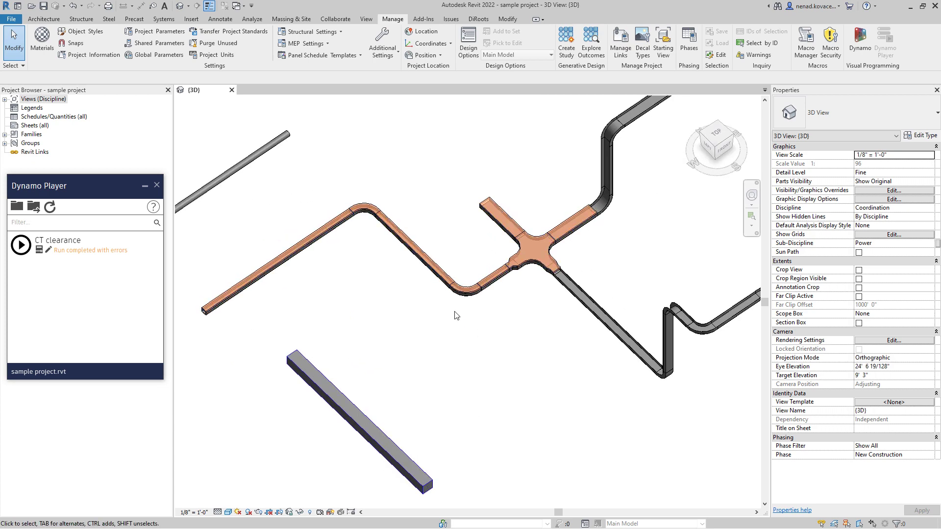
Step: Undo the generated clearance solids and run the CT clearance script again
shift+middle_drag(455, 315, 498, 255)
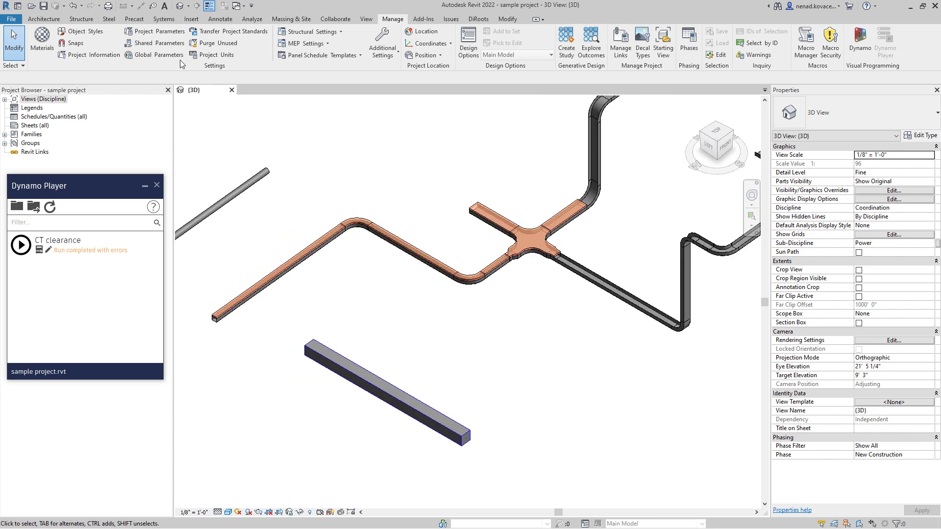
click(70, 6)
click(21, 245)
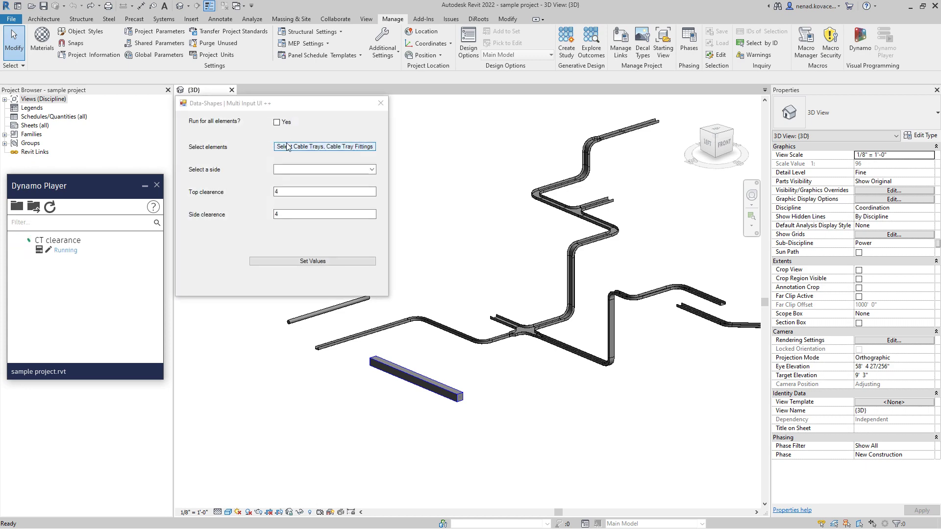
Step: Window-select the lower-left cable trays and apply Top clearance with a top clearance of 10
click(298, 147)
middle_drag(358, 308, 523, 287)
drag(445, 221, 723, 390)
click(56, 80)
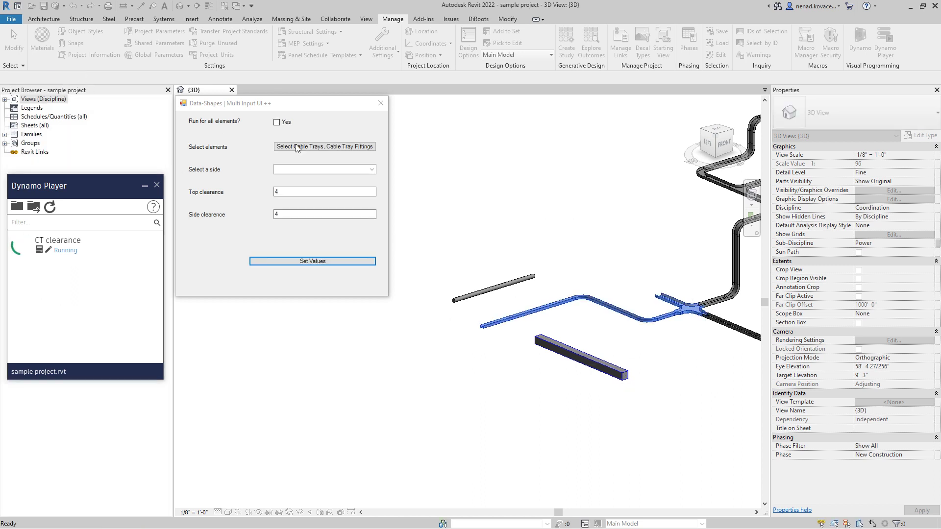
click(372, 168)
click(357, 179)
click(357, 191)
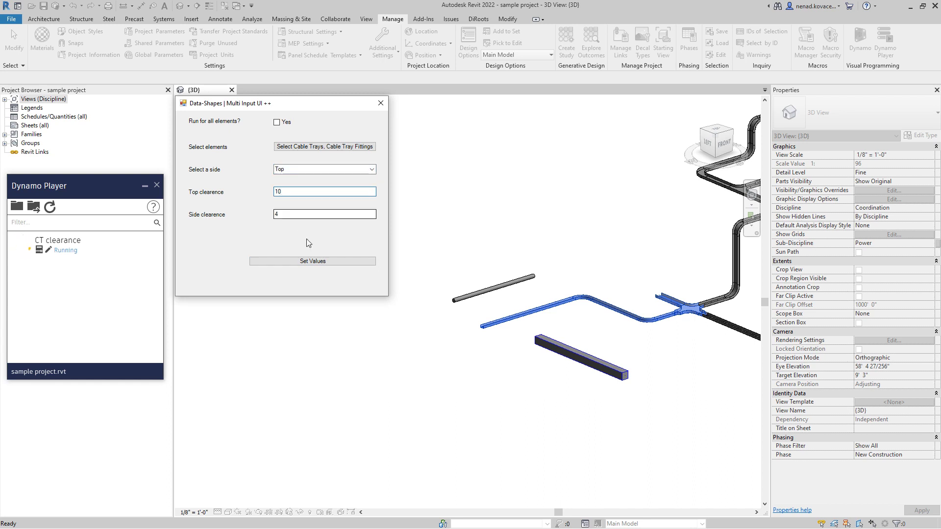
click(309, 261)
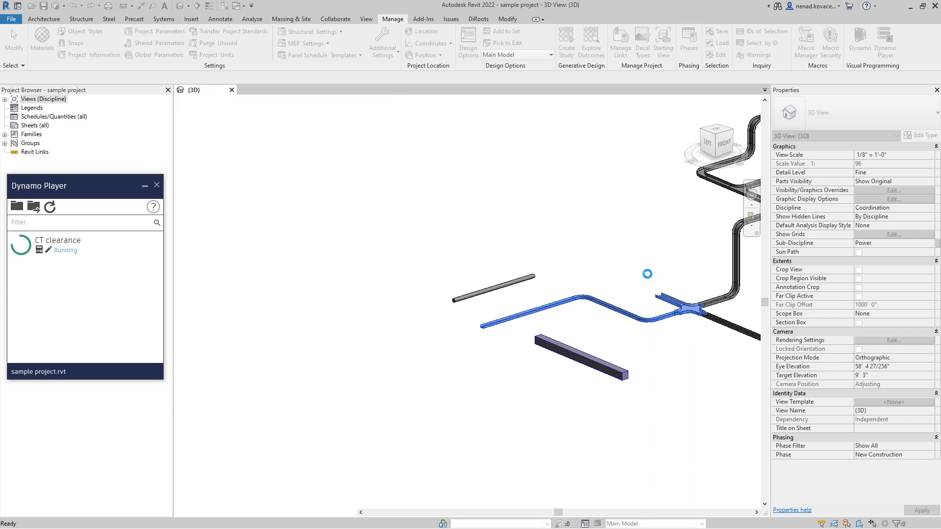
Step: In the front view, select a top clearance solid and shift it to check its height
click(725, 144)
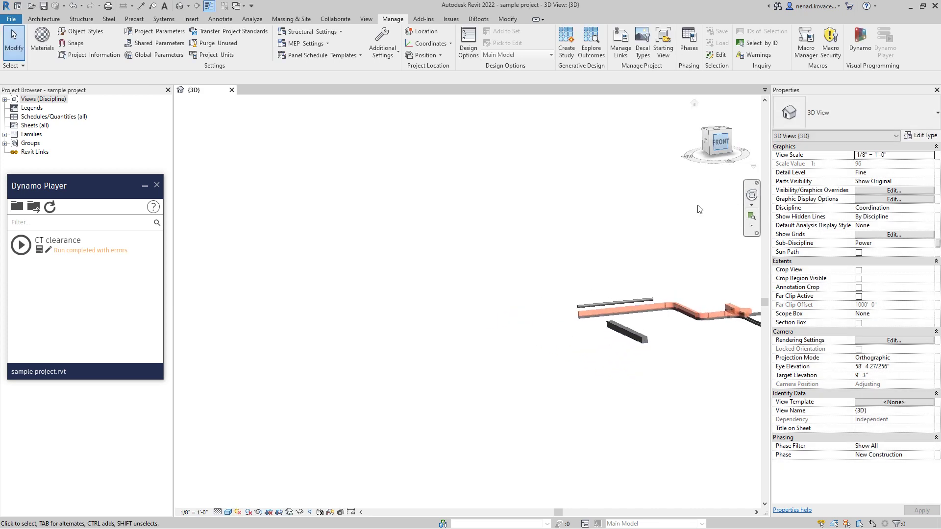
scroll(388, 339, up, 5)
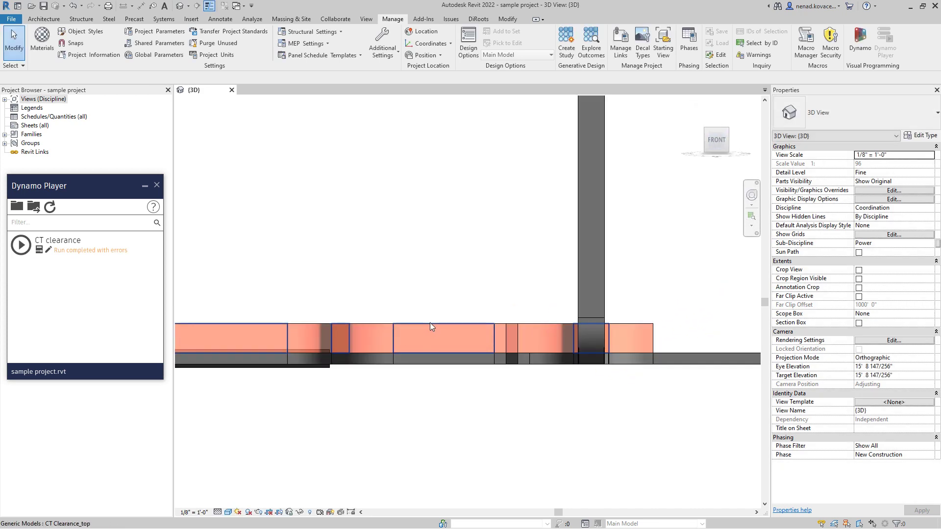
click(430, 322)
drag(430, 324, 411, 321)
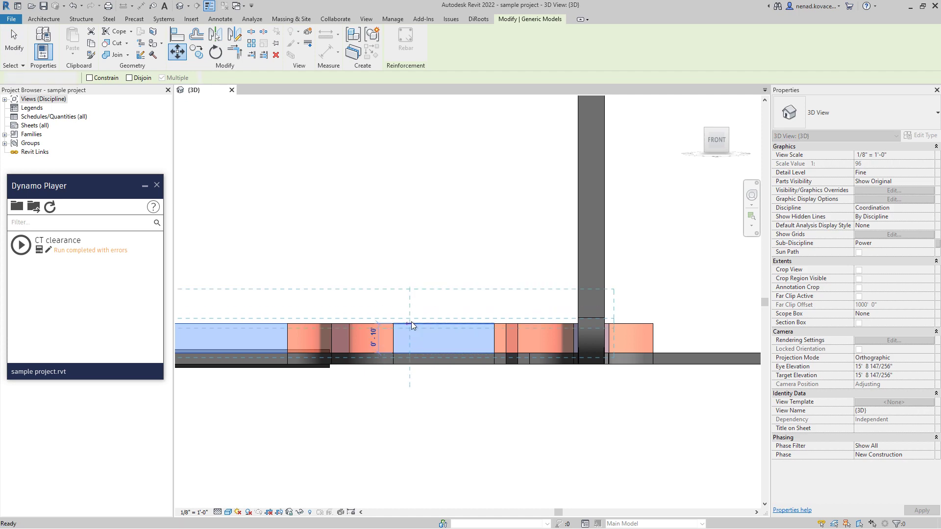
key(Escape)
Step: Orbit back to isometric, clear the selection, and undo the top clearance solids
scroll(401, 288, down, 8)
shift+middle_drag(393, 307, 447, 372)
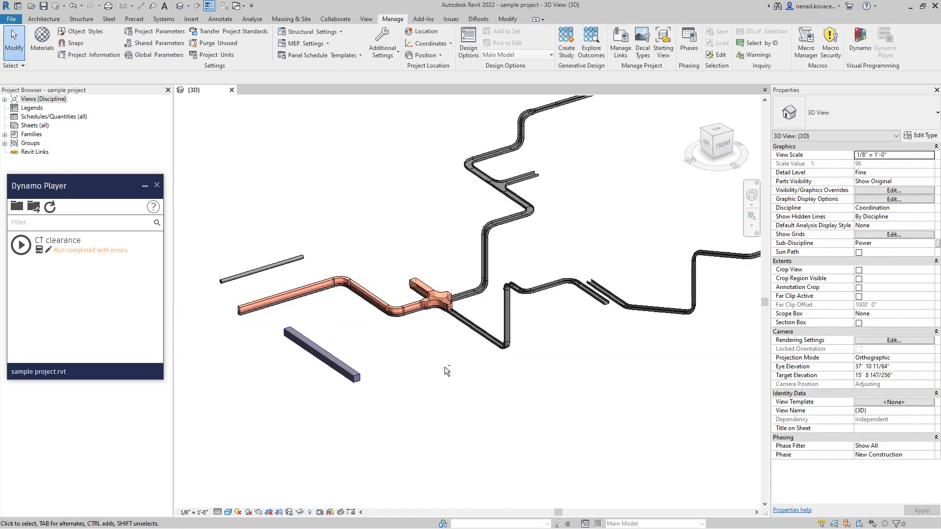
click(399, 305)
scroll(398, 301, down, 3)
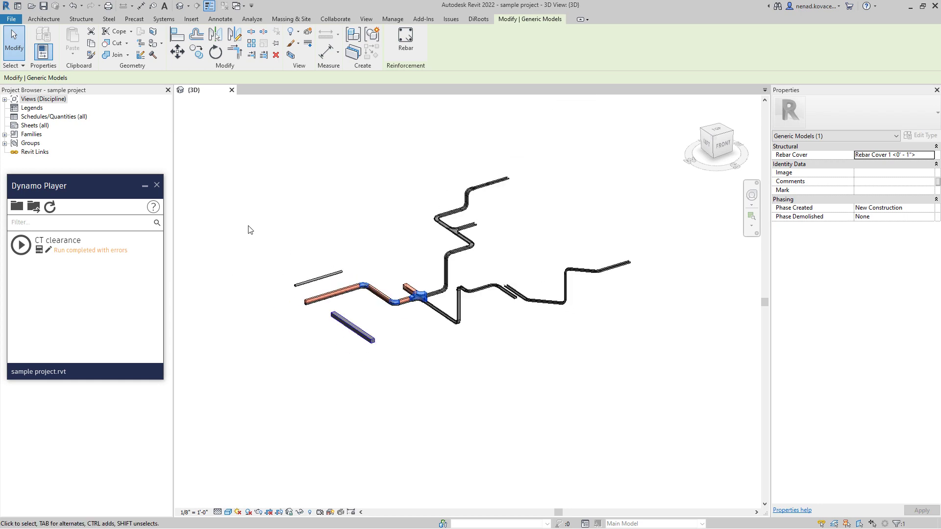
drag(248, 225, 352, 284)
key(ctrl+z)
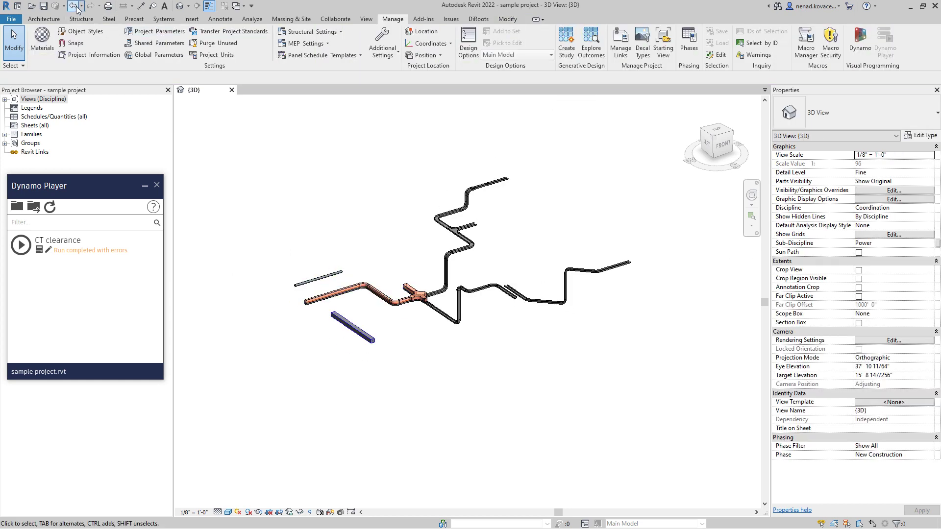
scroll(351, 294, down, 5)
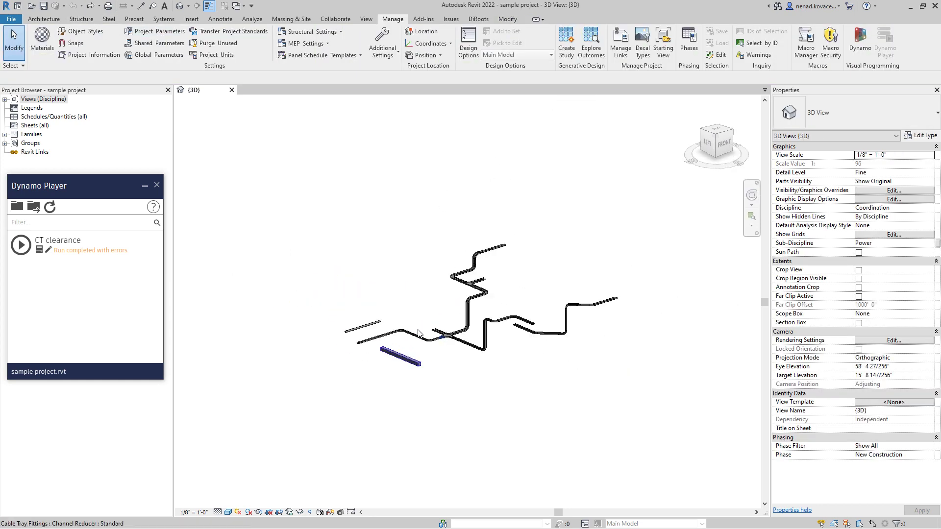
Step: Run CT clearance on all elements with Sides chosen and a side clearance of 6
click(21, 244)
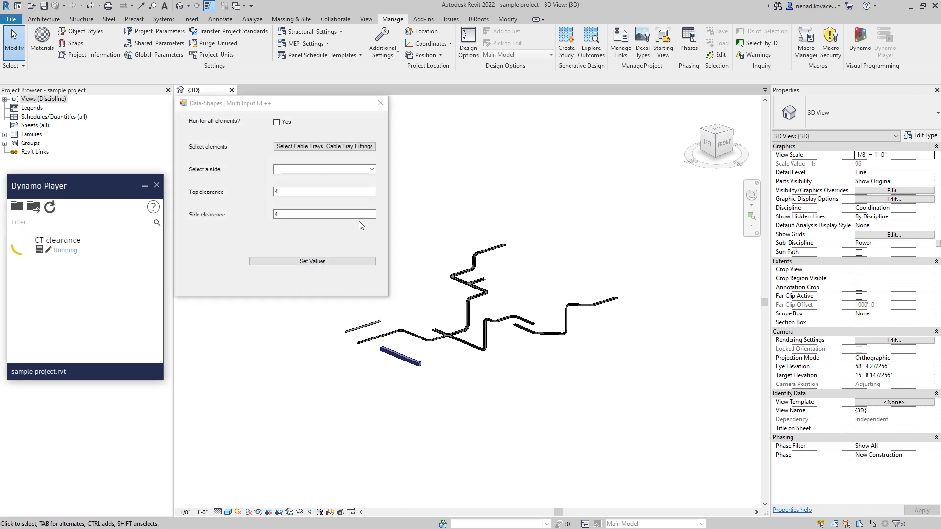
click(279, 123)
click(323, 169)
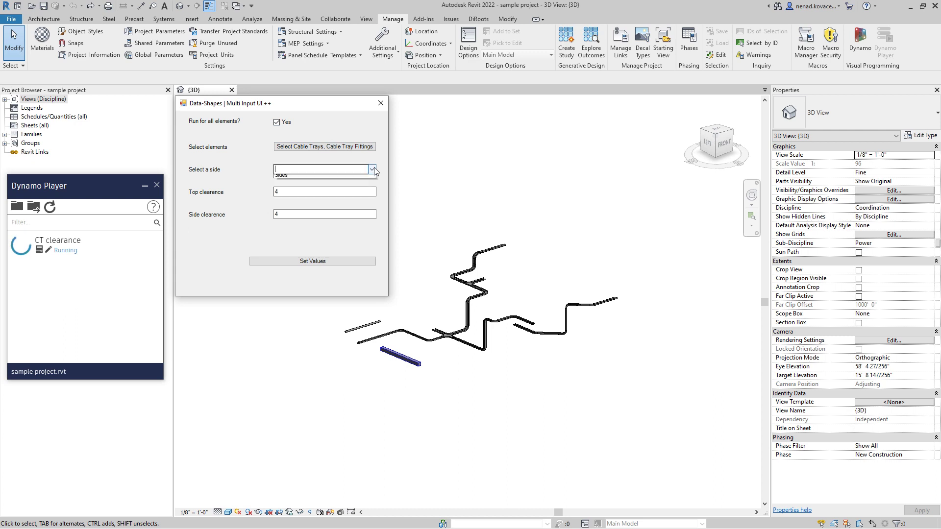
click(330, 188)
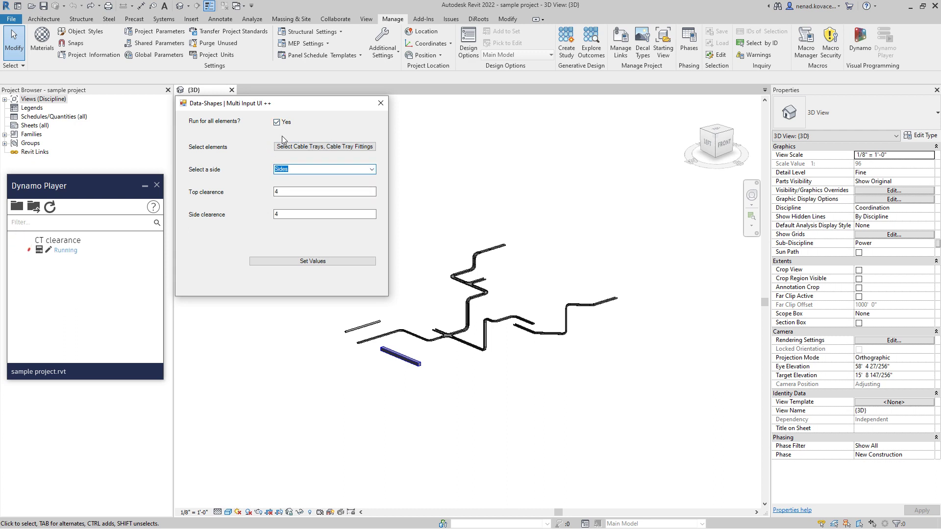
click(301, 216)
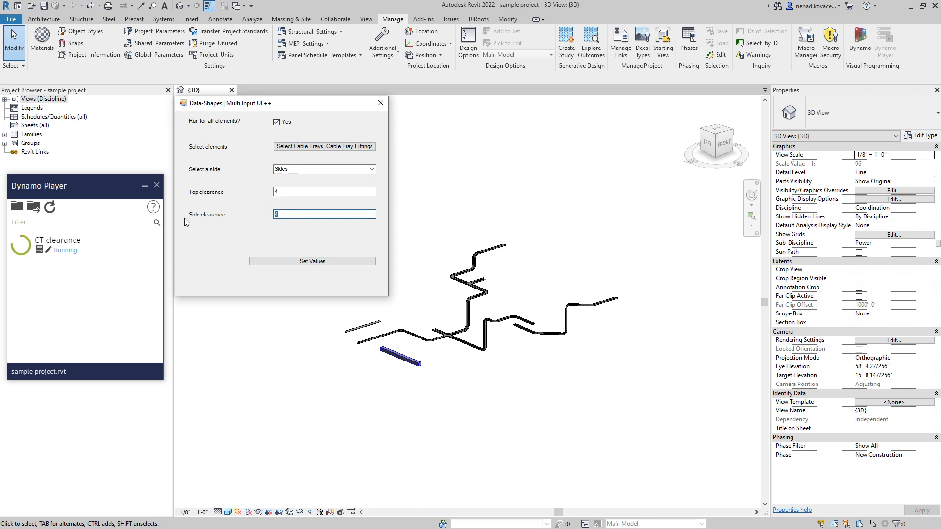
key(BackSpace)
text(6)
click(266, 261)
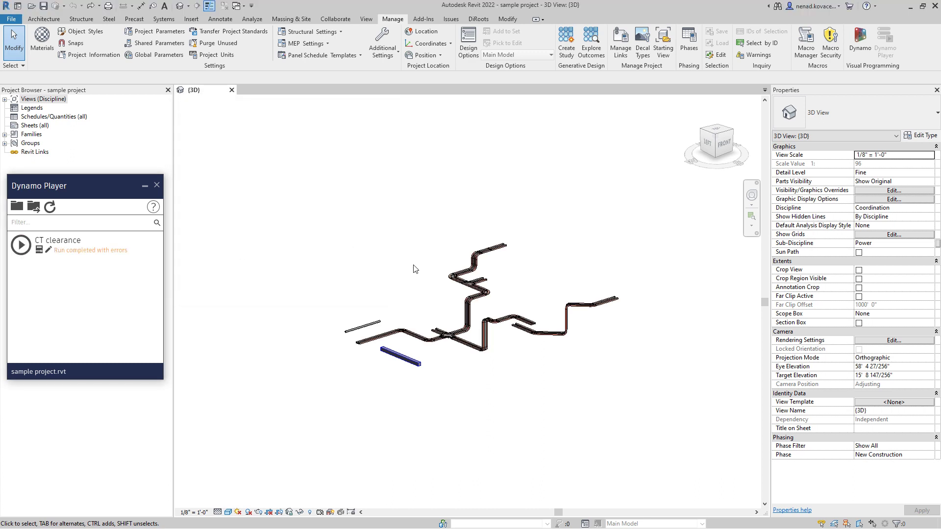
Step: View the cross junction from the top, select a side clearance solid, then orbit back to isometric
shift+middle_drag(440, 361, 465, 343)
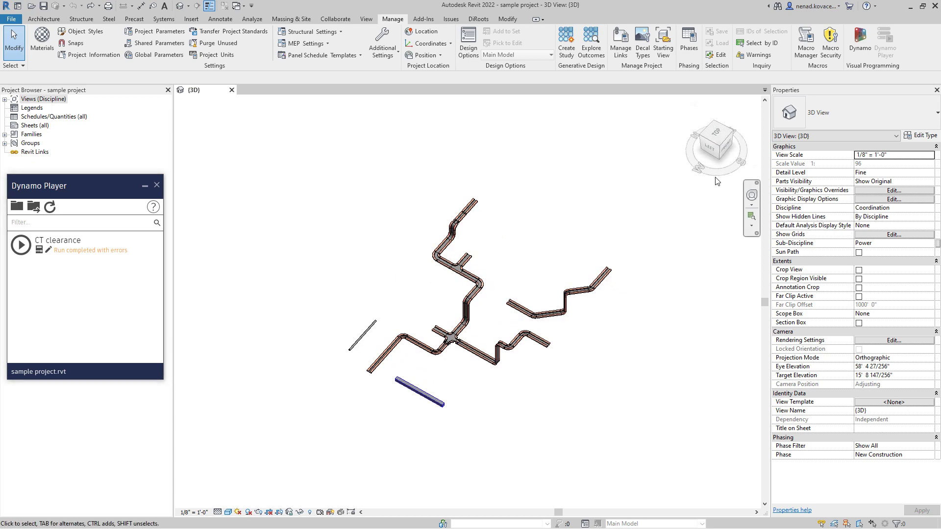
click(717, 131)
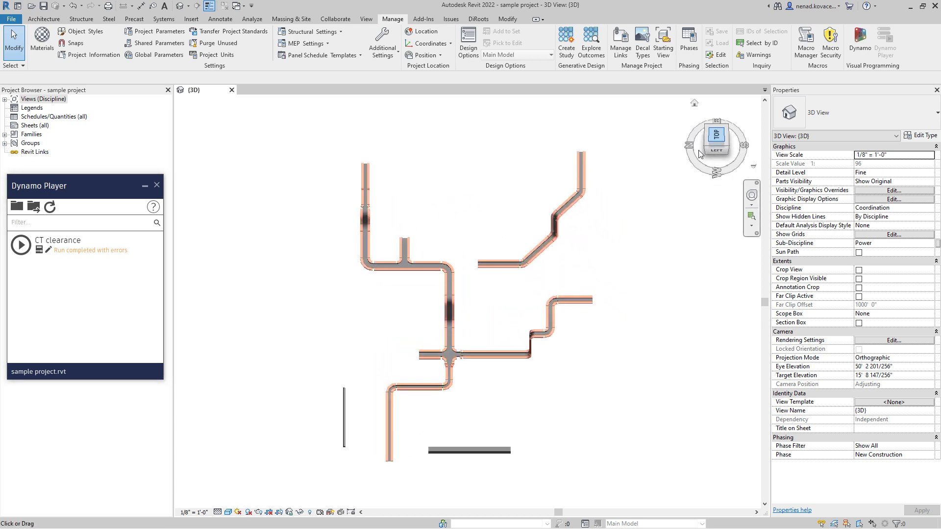
scroll(447, 365, up, 10)
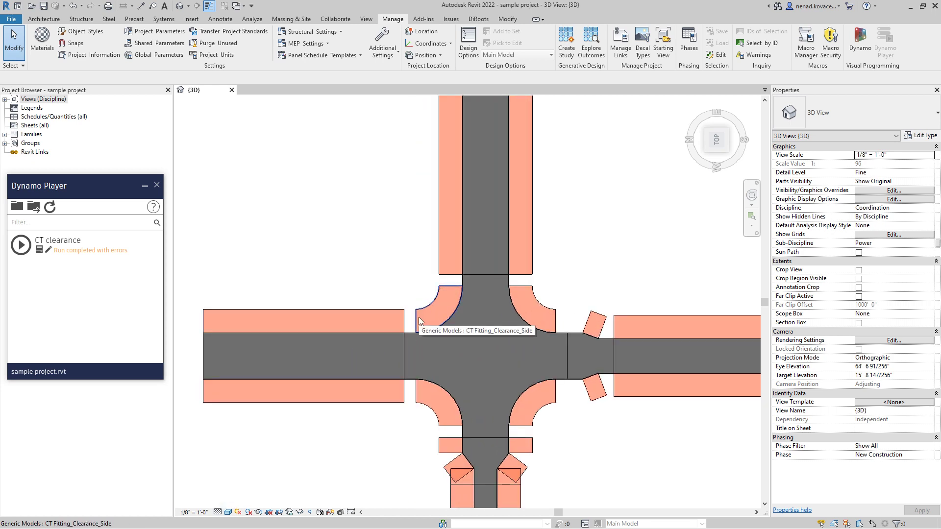
scroll(419, 321, down, 1)
scroll(419, 321, down, 1)
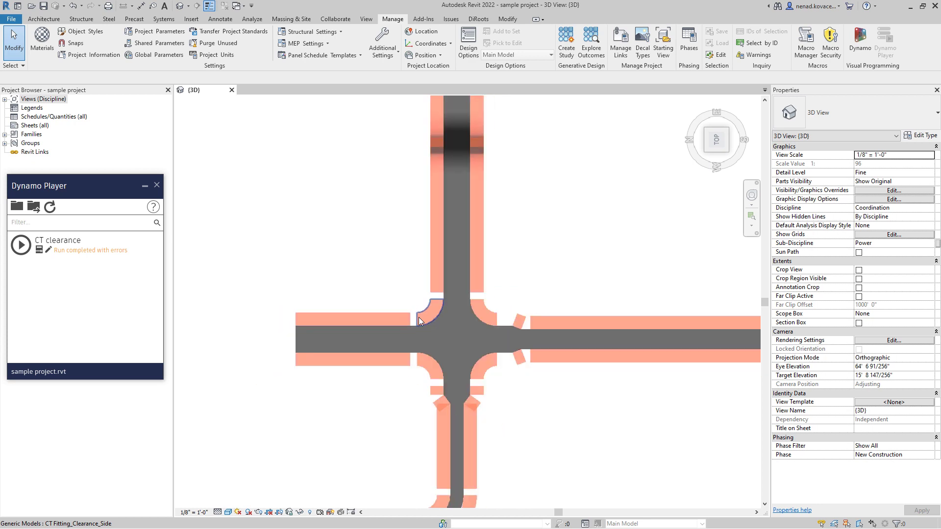
click(431, 292)
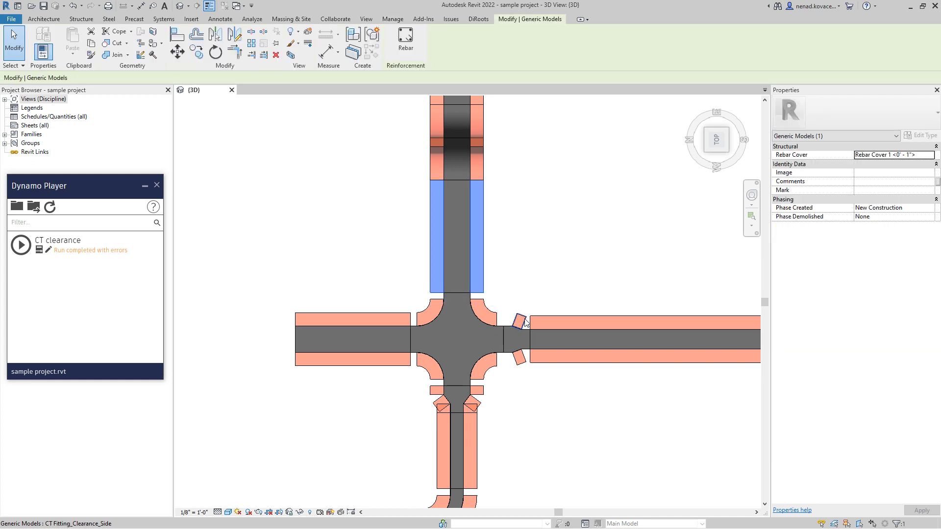
scroll(522, 325, up, 1)
scroll(521, 325, up, 2)
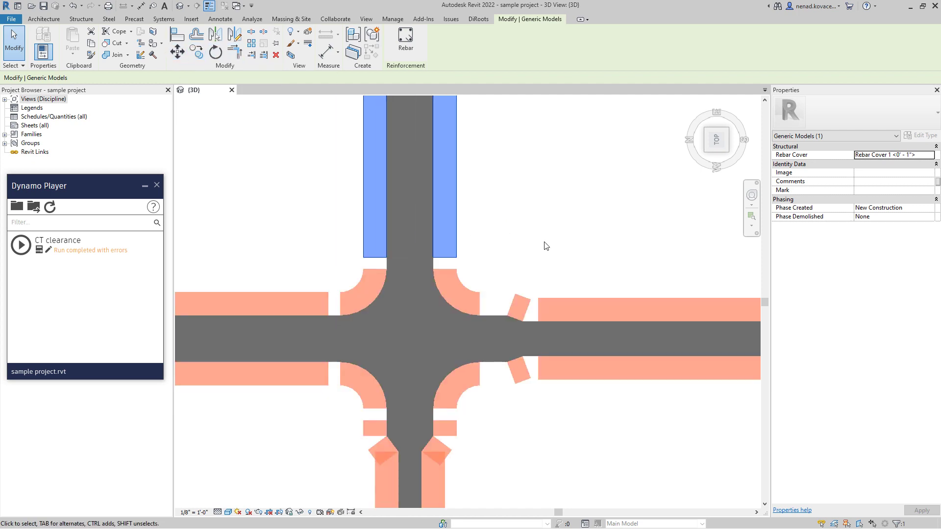
scroll(545, 313, down, 3)
shift+middle_drag(545, 313, 442, 196)
scroll(444, 218, up, 3)
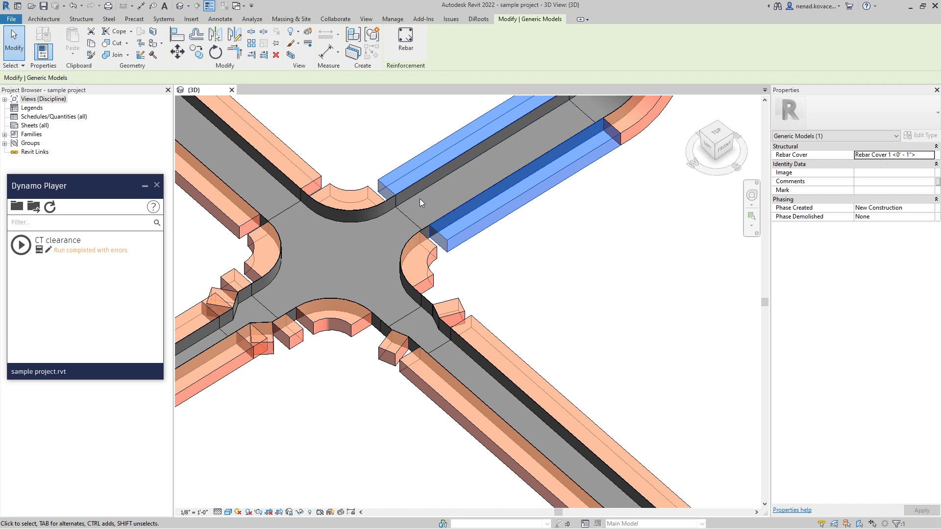
Step: Select a tray at the junction and pan around to review nearby clearance solids
click(429, 212)
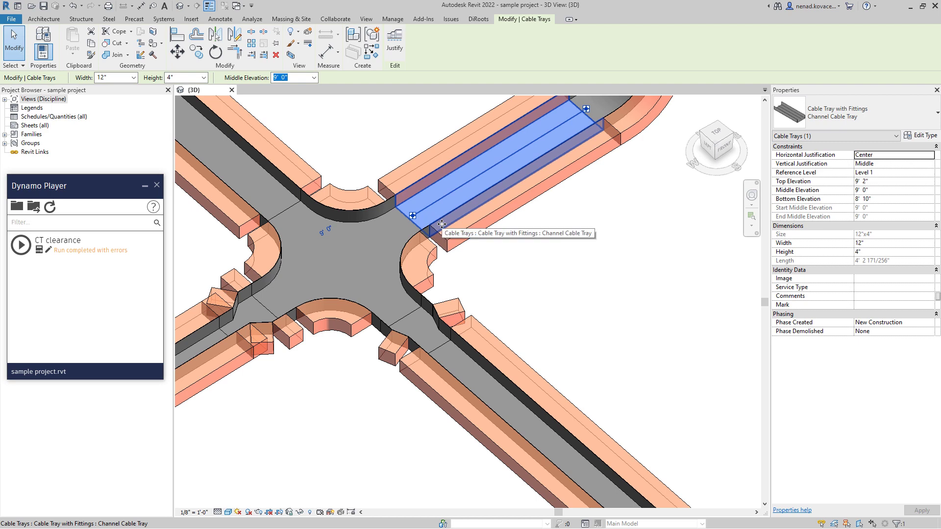
middle_drag(442, 192, 465, 243)
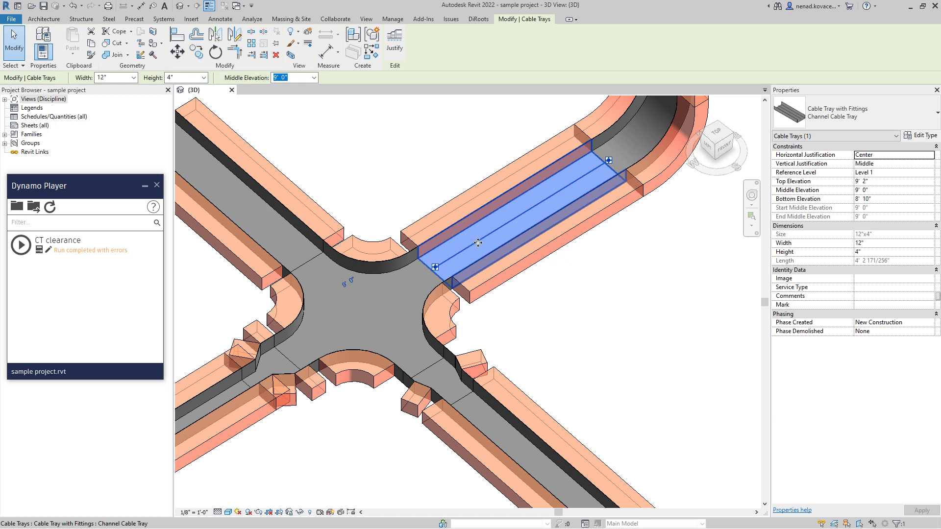
scroll(479, 242, down, 1)
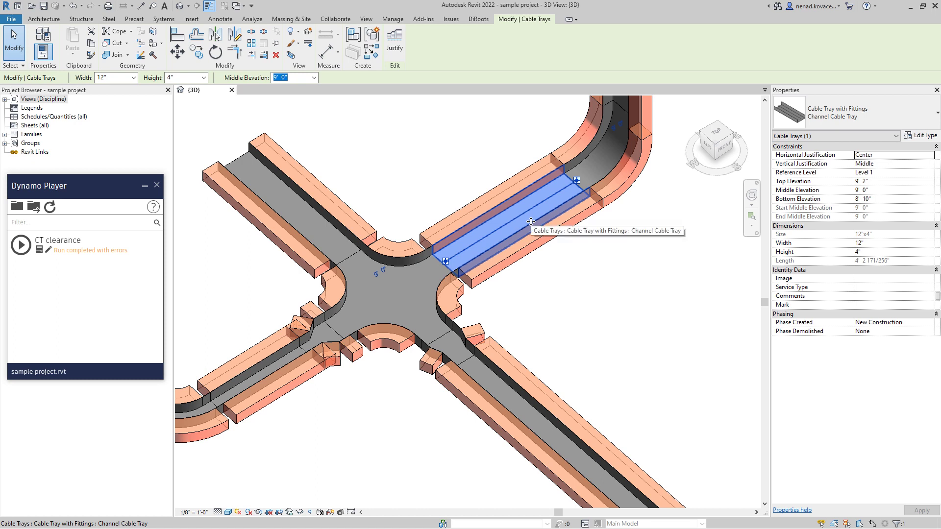
click(482, 300)
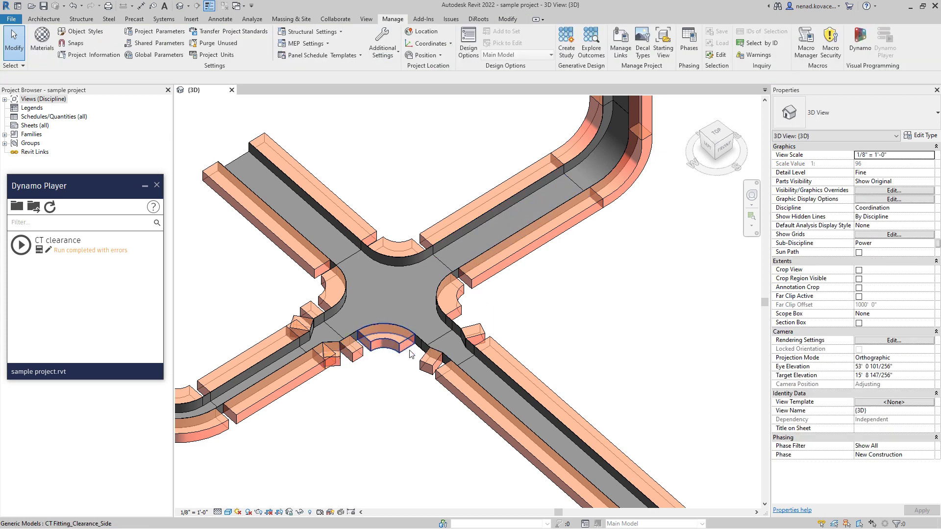
scroll(492, 350, down, 4)
middle_drag(540, 300, 453, 413)
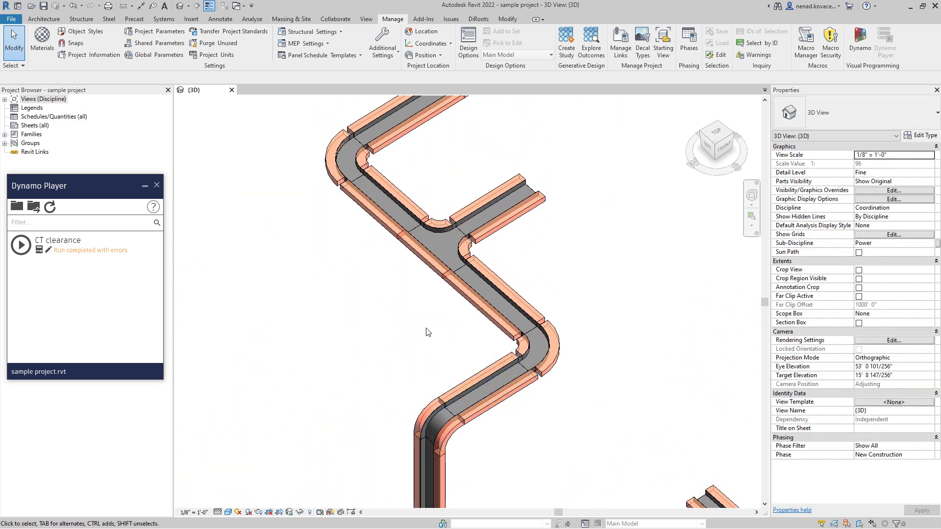
middle_drag(426, 330, 417, 376)
middle_drag(495, 304, 482, 378)
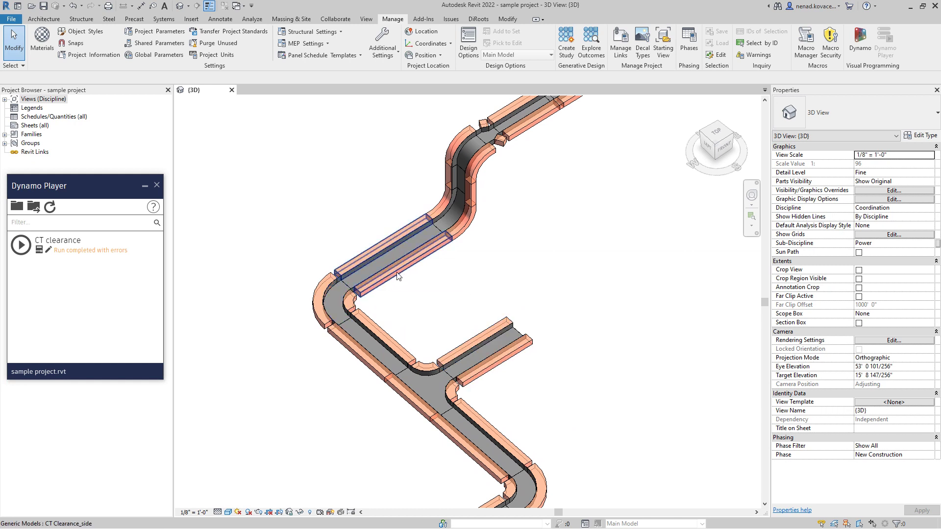
Step: Pan across the remaining tray runs, then undo the generated clearance solids
middle_drag(401, 274, 432, 236)
scroll(411, 325, down, 3)
scroll(450, 220, down, 2)
middle_drag(430, 307, 583, 294)
scroll(465, 313, down, 2)
scroll(466, 314, up, 2)
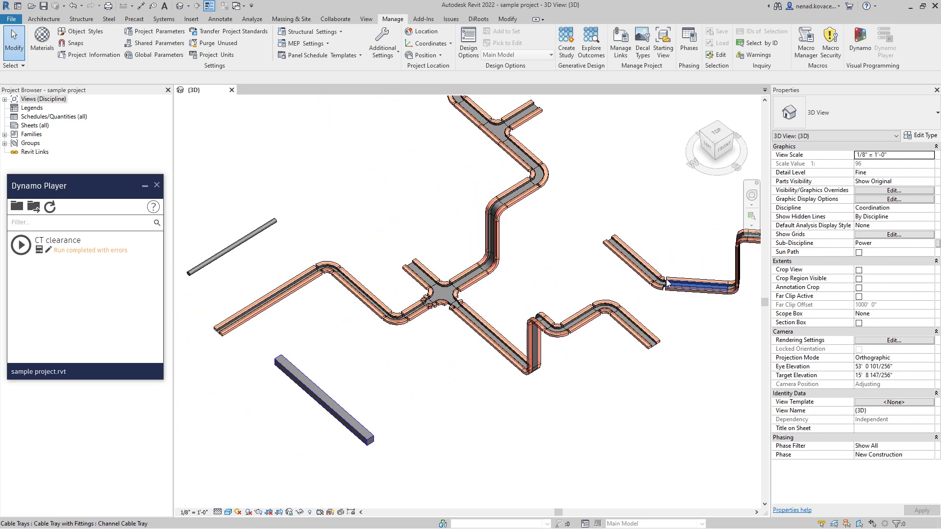
scroll(368, 346, down, 3)
scroll(368, 346, up, 1)
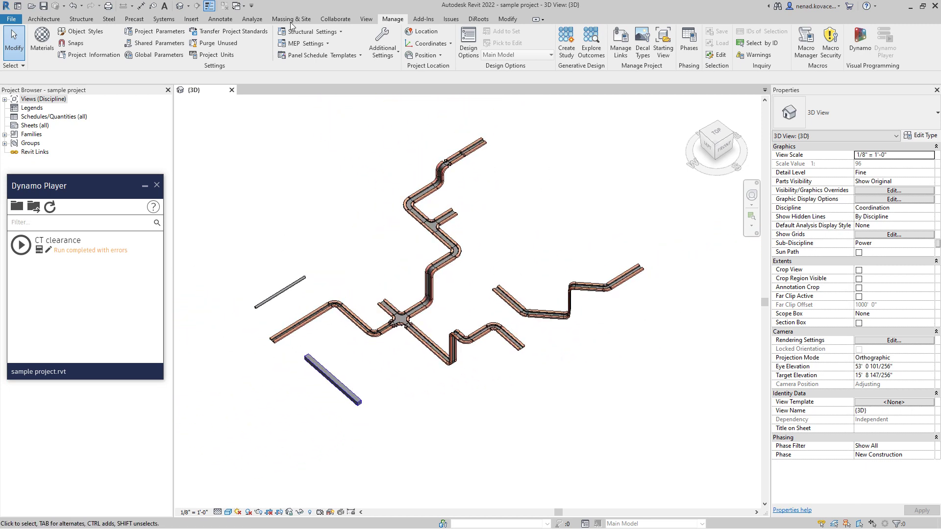
click(72, 6)
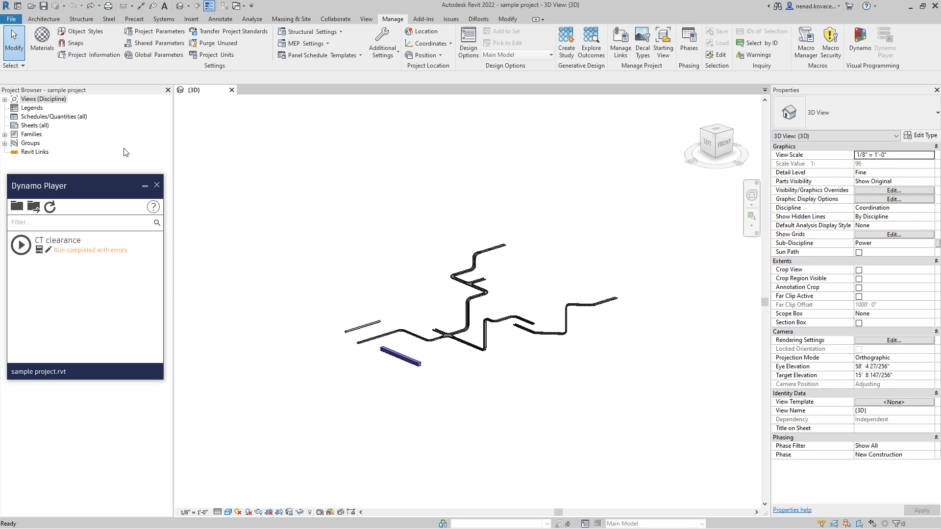
Step: Run CT clearance and window-pick the upper cable tray run and fittings as input
click(21, 251)
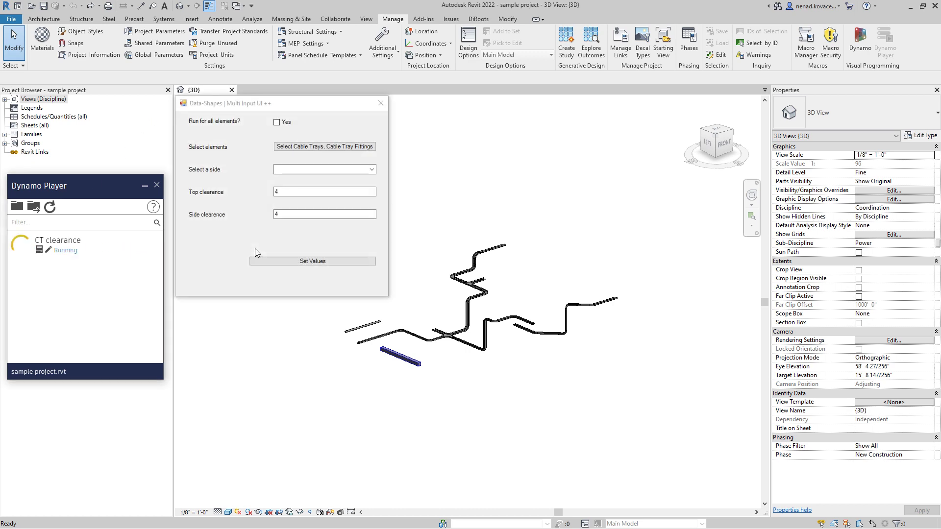
click(290, 147)
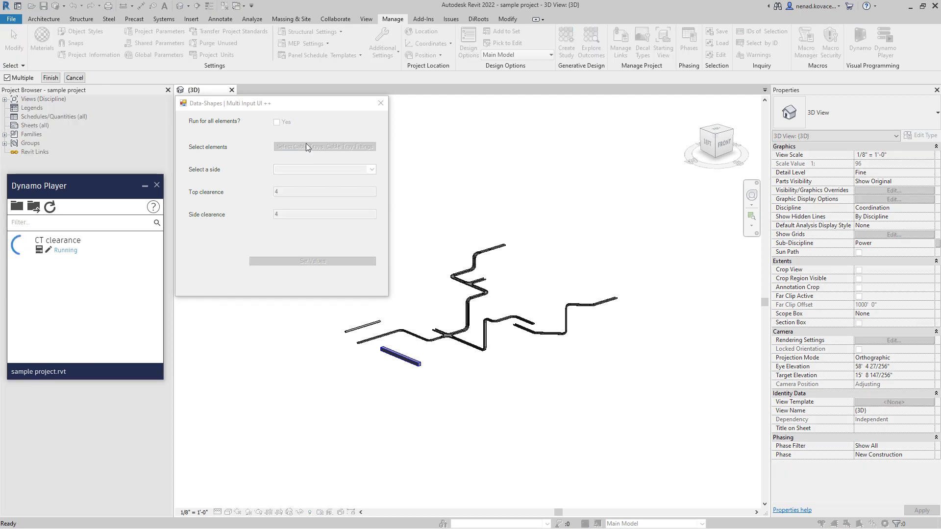
scroll(591, 286, up, 3)
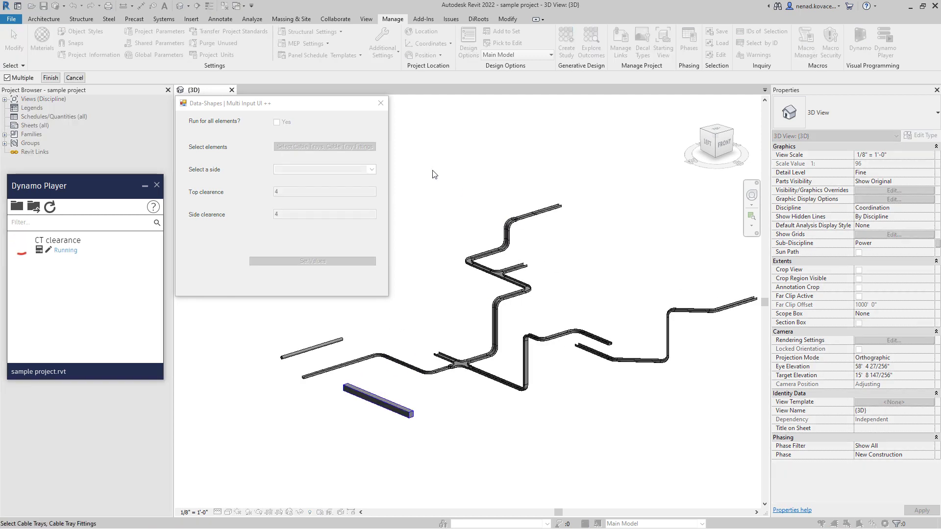
drag(430, 168, 592, 309)
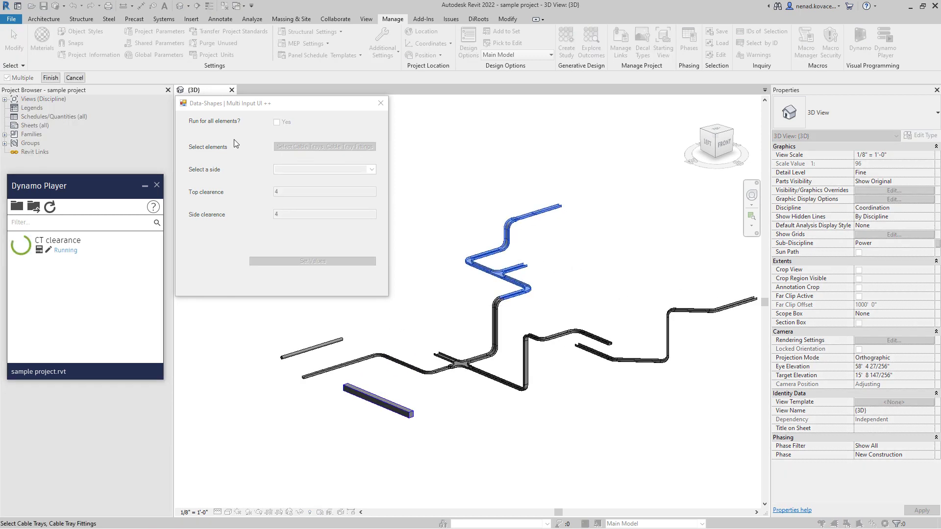
click(51, 78)
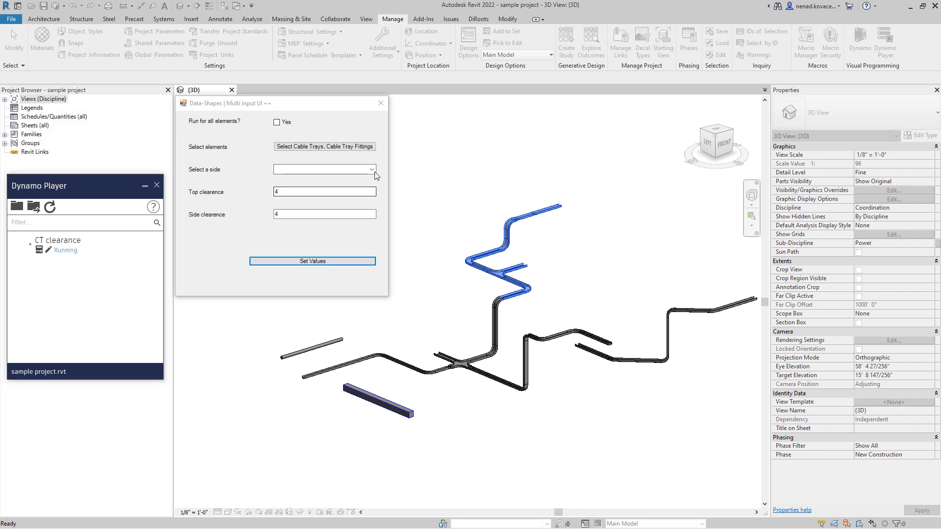
Step: Choose Top and sides with top clearance 2 and side clearance 5, and apply
click(371, 169)
click(367, 179)
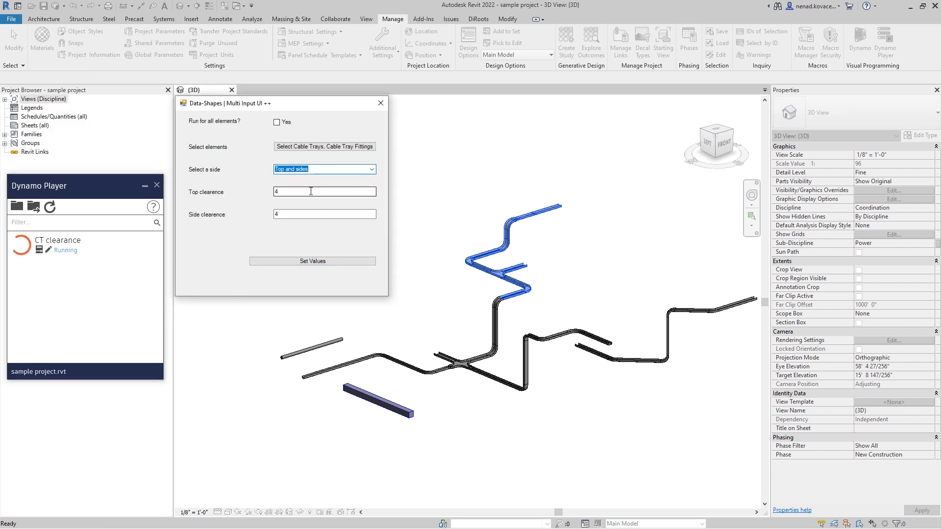
key(Tab)
text(2)
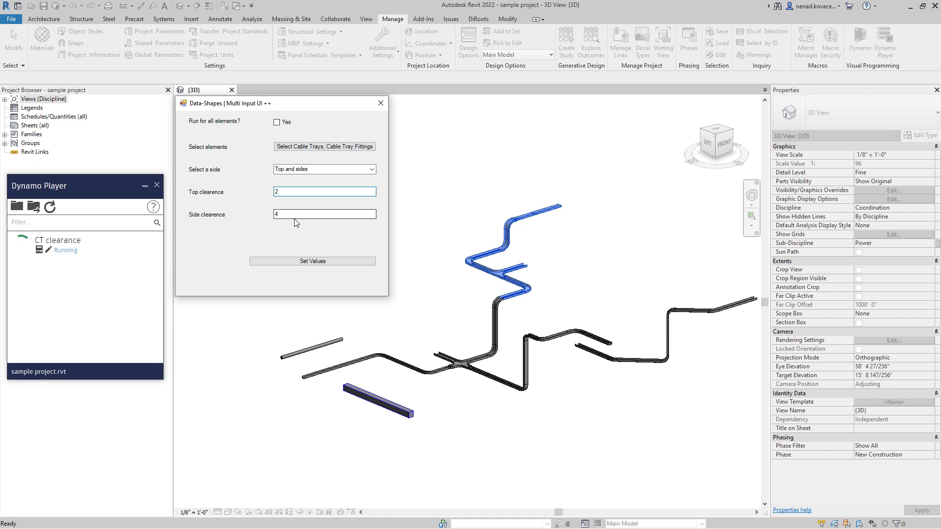
key(Tab)
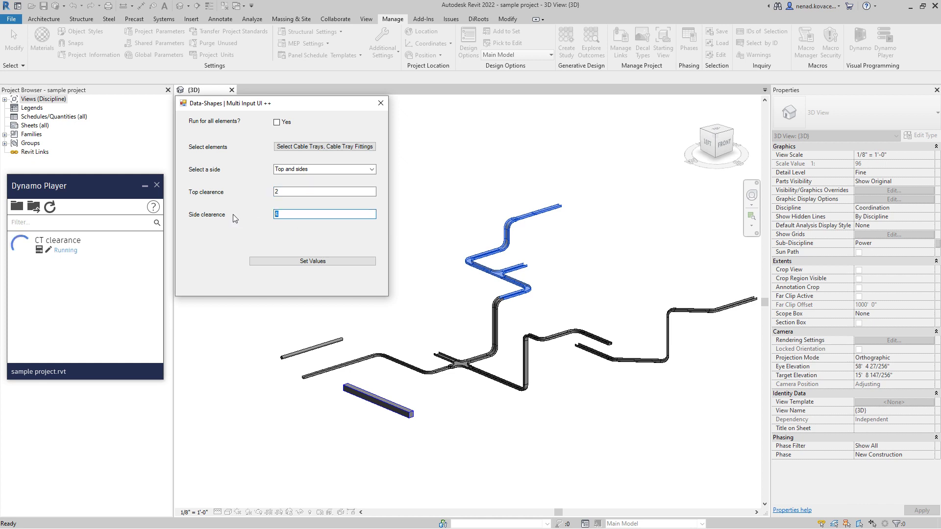
text(5)
click(289, 260)
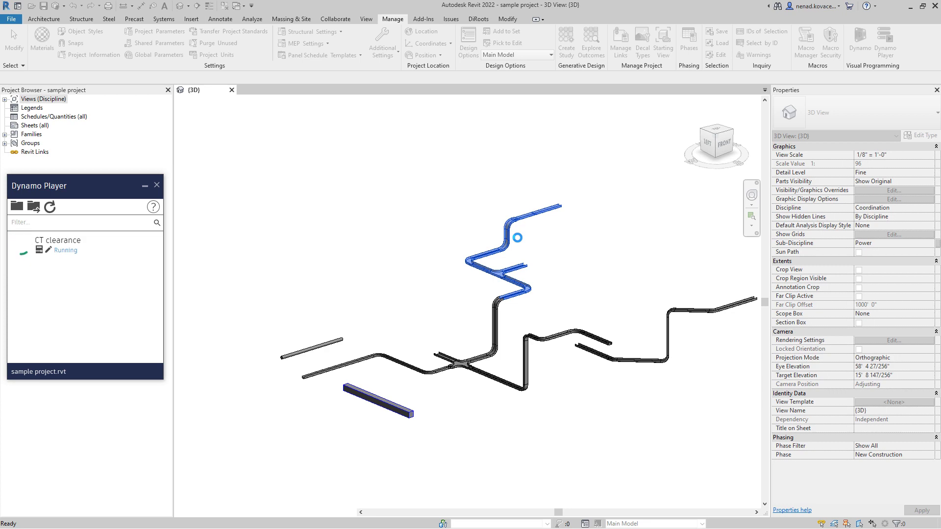
Step: Inspect the new orange clearance solids on the upper tray run from the Top view
scroll(517, 239, up, 6)
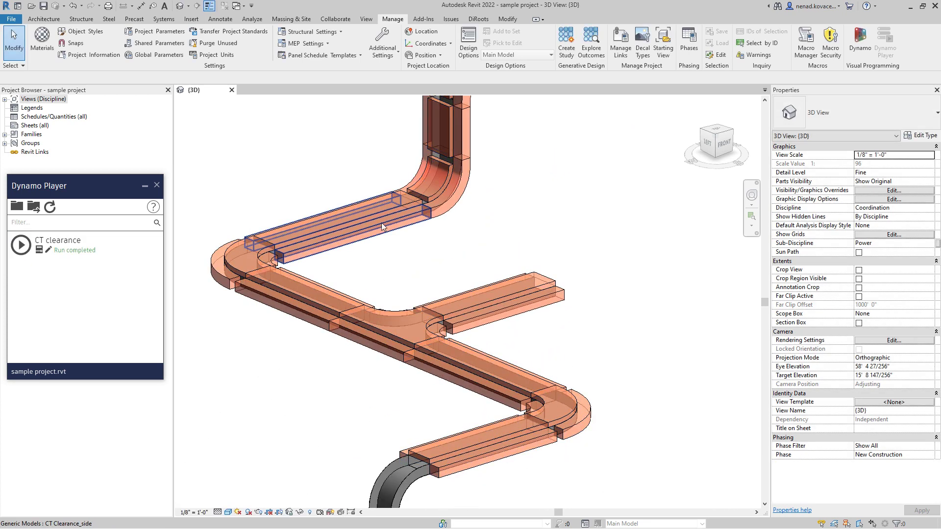
middle_drag(419, 293, 412, 373)
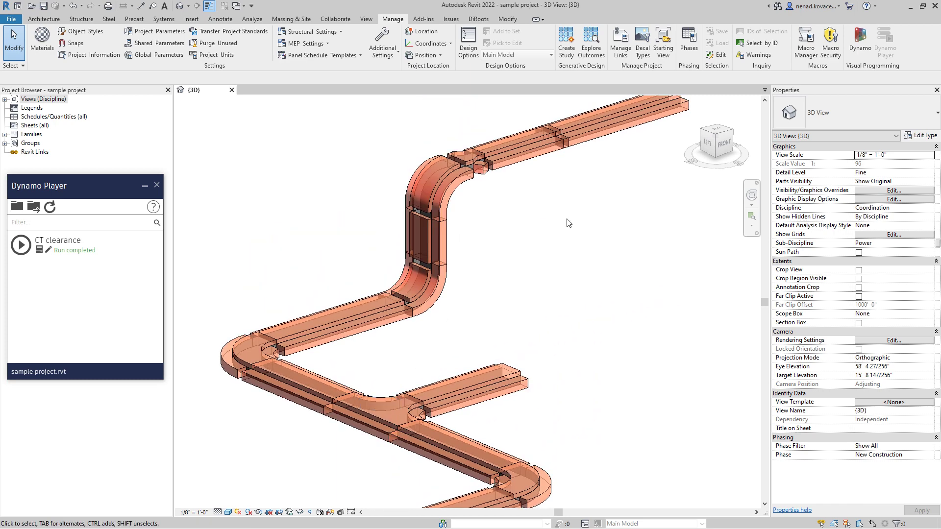
click(715, 129)
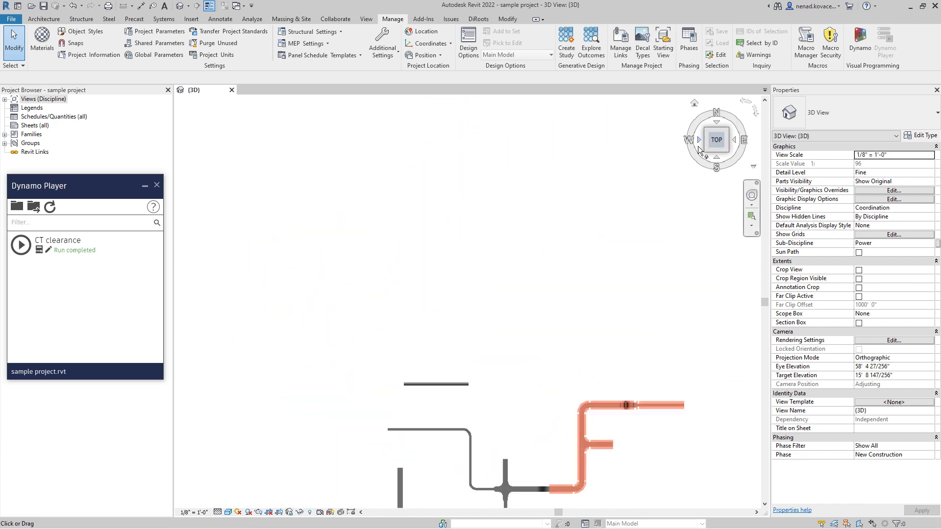
scroll(587, 198, up, 8)
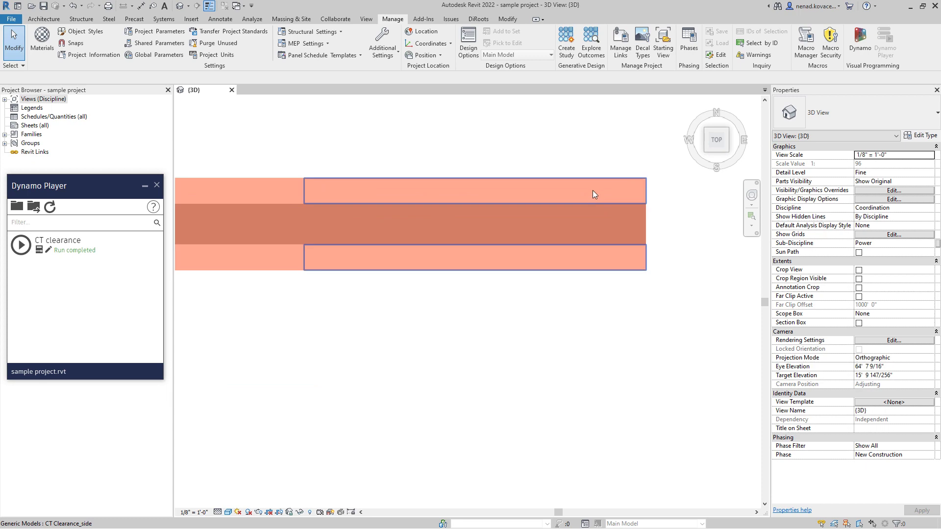
Step: Move one CT Clearance_side solid slightly to a snapped point with MV
click(593, 190)
scroll(593, 182, up, 3)
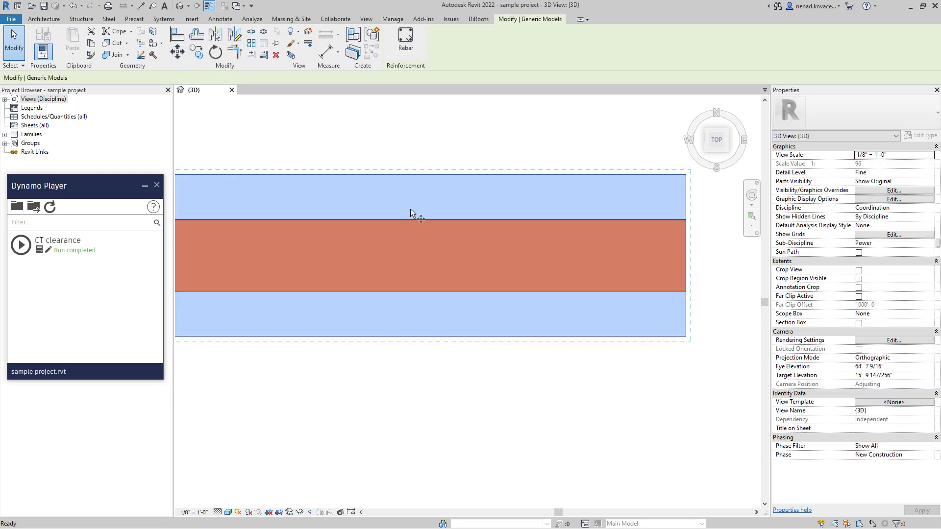
key(m)
key(v)
click(415, 219)
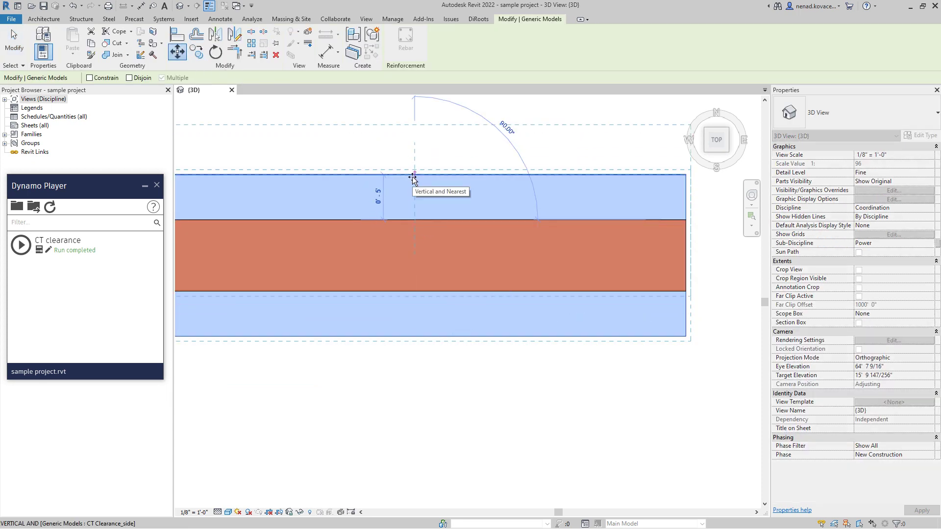
click(413, 179)
key(Escape)
Step: Return to a tilted isometric view of the clearance-wrapped tray run
scroll(519, 219, down, 5)
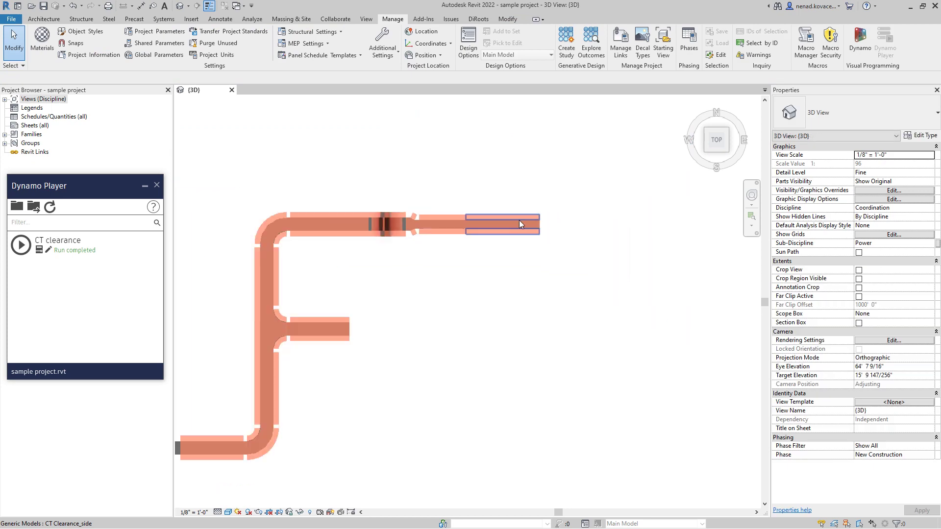
shift+middle_drag(509, 268, 490, 292)
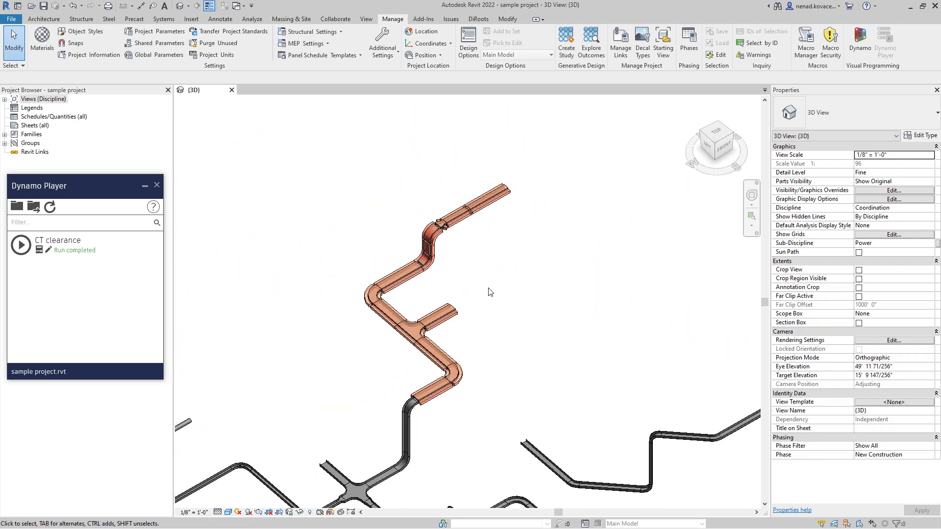
scroll(451, 211, down, 4)
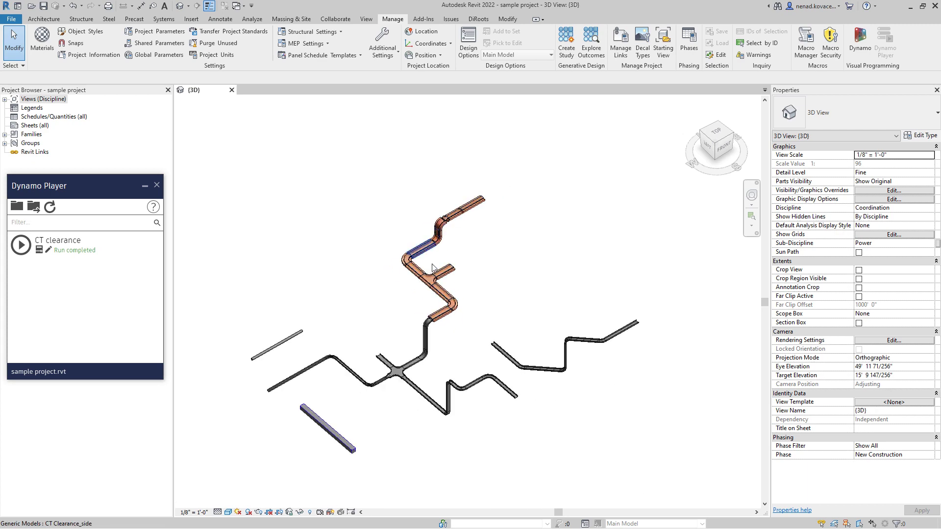
scroll(431, 305, up, 3)
middle_drag(430, 305, 458, 268)
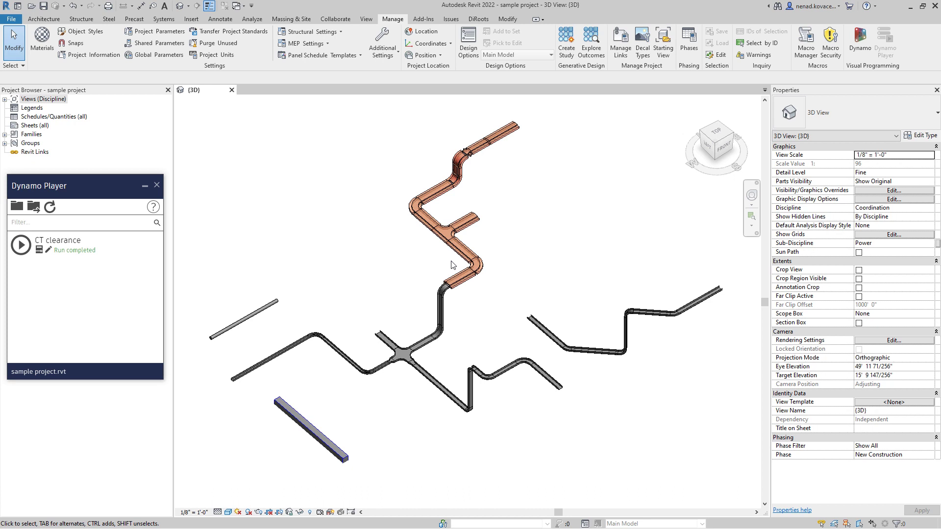